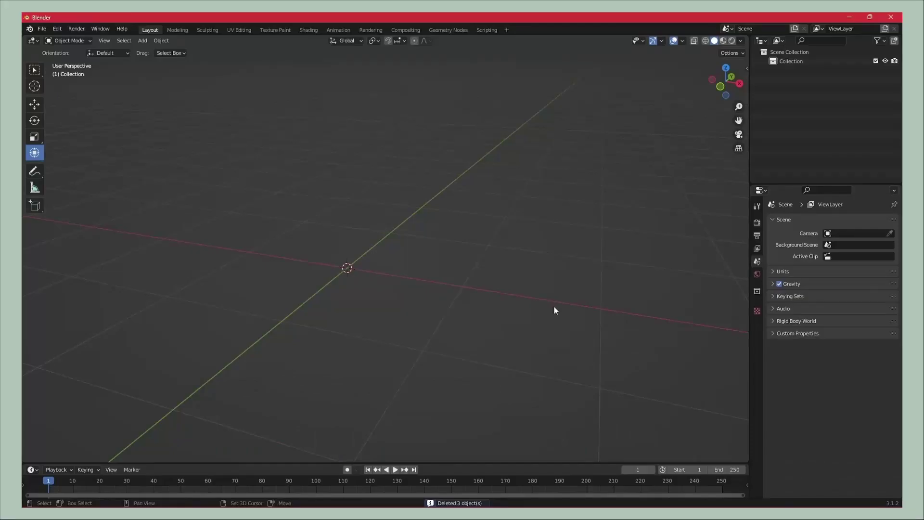
Step: Add a cube and scale it up into a larger block
{"action": "key", "text": "shift+a"}
{"action": "left_click", "coordinate": [596, 117]}
{"action": "key", "text": "s"}
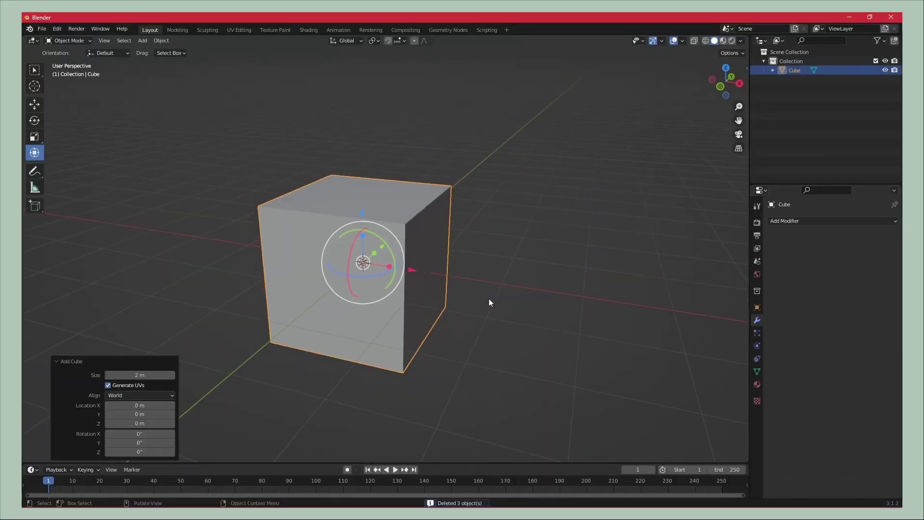
{"action": "left_click", "coordinate": [446, 297]}
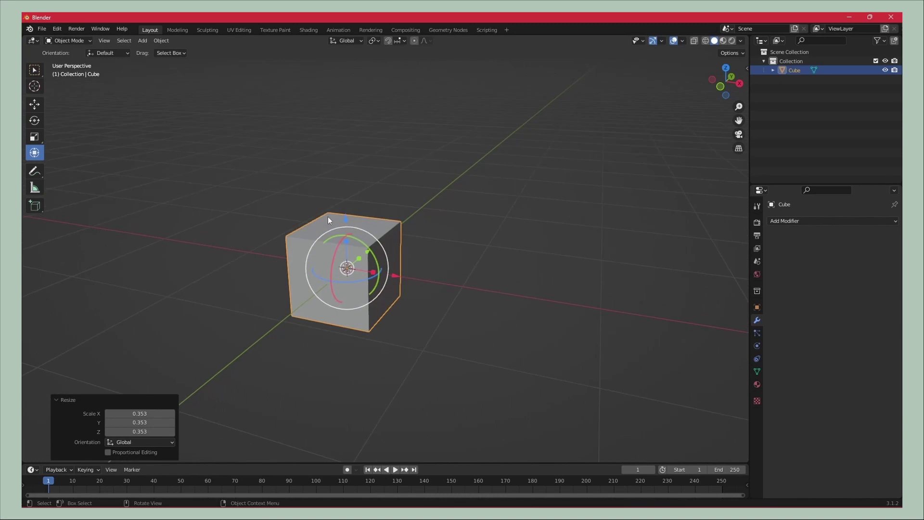
Step: Inset the cube's top face and extrude it downward into a recessed opening
{"action": "key", "text": "s"}
{"action": "left_click", "coordinate": [462, 284]}
{"action": "middle_click_drag", "start_coordinate": [463, 284], "coordinate": [470, 280]}
{"action": "left_click", "coordinate": [387, 239]}
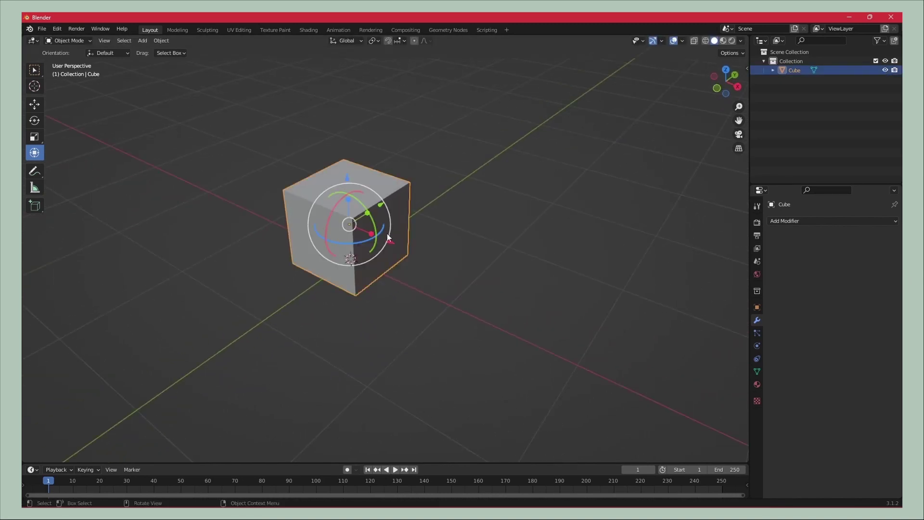
{"action": "key", "text": "Tab"}
{"action": "key", "text": "3"}
{"action": "left_click", "coordinate": [351, 189]}
{"action": "key", "text": "i"}
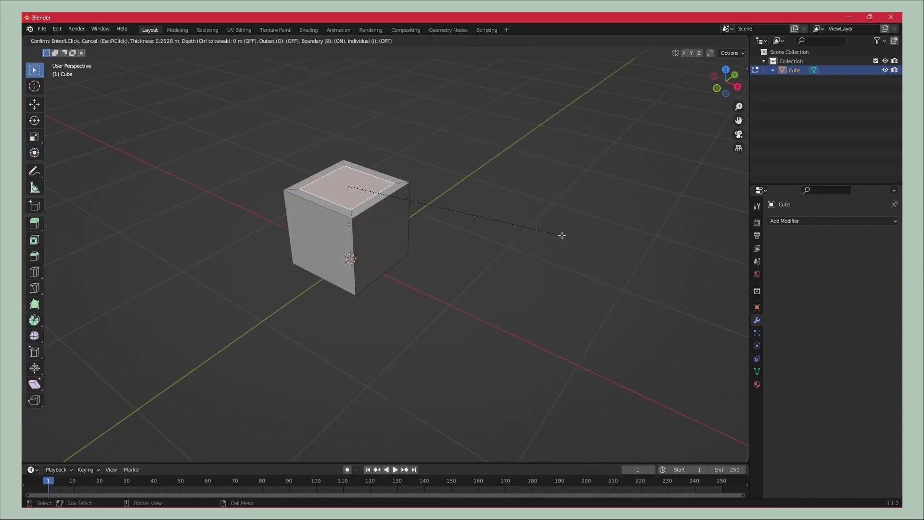
{"action": "left_click", "coordinate": [561, 231]}
{"action": "key", "text": "e"}
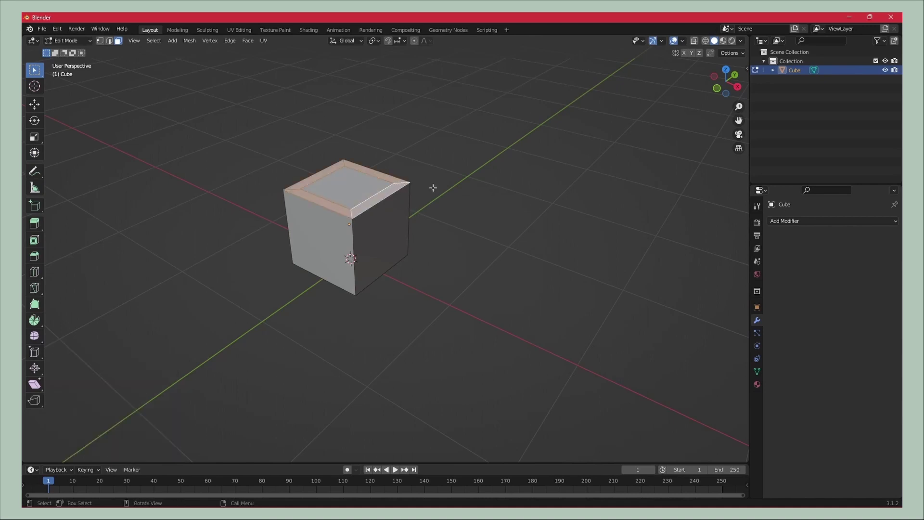
{"action": "left_click", "coordinate": [576, 213]}
Step: Bevel the vertical corner edges with extra segments for rounded corners
{"action": "key", "text": "Tab"}
{"action": "middle_click_drag", "start_coordinate": [549, 260], "coordinate": [493, 250]}
{"action": "key", "text": "Tab"}
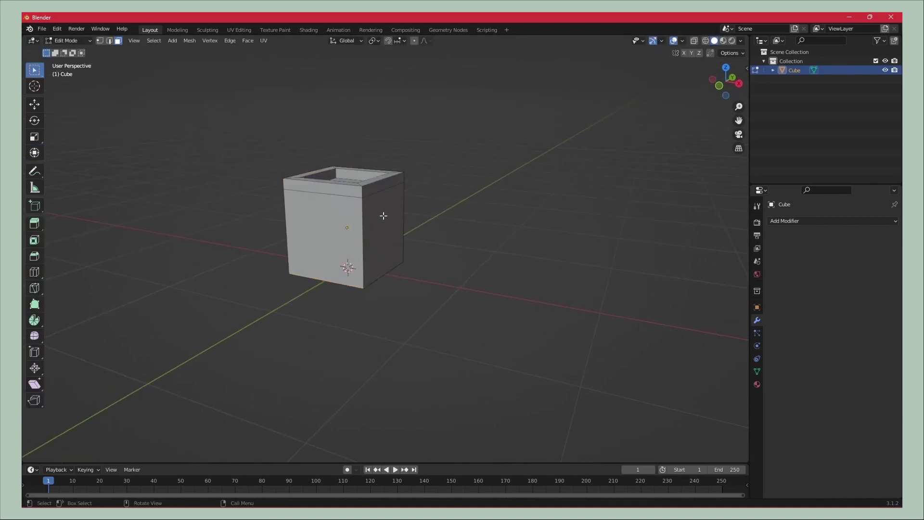
{"action": "mouse_move", "coordinate": [314, 225]}
{"action": "middle_mouse_down"}
{"action": "mouse_move", "coordinate": [391, 226]}
{"action": "mouse_move", "coordinate": [363, 220]}
{"action": "mouse_move", "coordinate": [464, 210]}
{"action": "middle_mouse_up"}
{"action": "key", "text": "ctrl+b"}
{"action": "scroll", "coordinate": [441, 225], "scroll_direction": "up", "scroll_amount": 2}
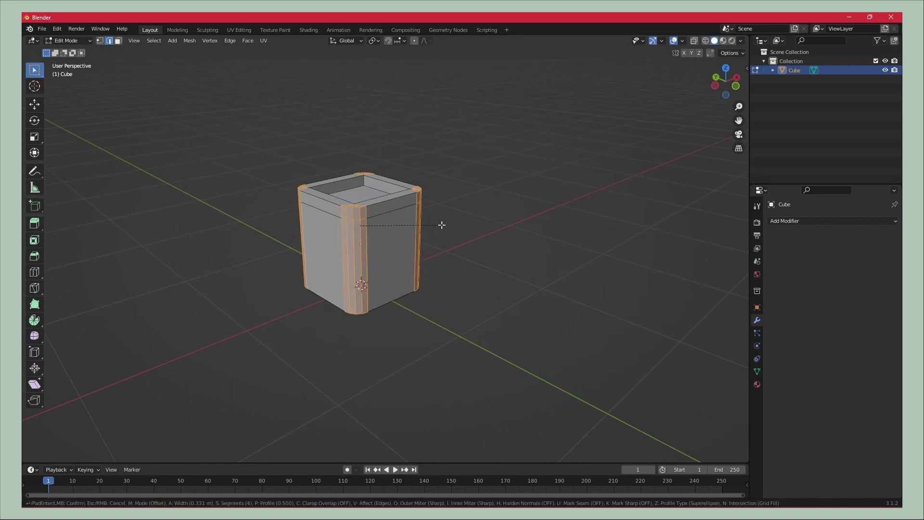
{"action": "left_click", "coordinate": [442, 225]}
Step: Bevel the top rim edges of the box
{"action": "key", "text": "Tab"}
{"action": "mouse_move", "coordinate": [458, 241]}
{"action": "middle_mouse_down"}
{"action": "mouse_move", "coordinate": [373, 270]}
{"action": "mouse_move", "coordinate": [377, 298]}
{"action": "mouse_move", "coordinate": [454, 315]}
{"action": "mouse_move", "coordinate": [549, 303]}
{"action": "mouse_move", "coordinate": [444, 322]}
{"action": "middle_mouse_up"}
{"action": "scroll", "coordinate": [316, 149], "scroll_direction": "up", "scroll_amount": 3}
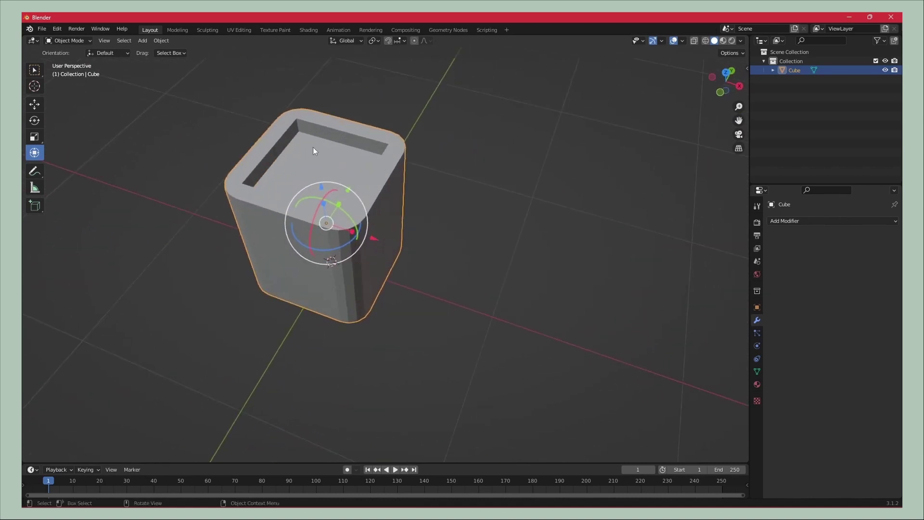
{"action": "key", "text": "Tab"}
{"action": "key", "text": "alt+a"}
{"action": "mouse_move", "coordinate": [299, 126]}
{"action": "middle_mouse_down"}
{"action": "mouse_move", "coordinate": [487, 174]}
{"action": "mouse_move", "coordinate": [522, 150]}
{"action": "middle_mouse_up"}
{"action": "key", "text": "ctrl+b"}
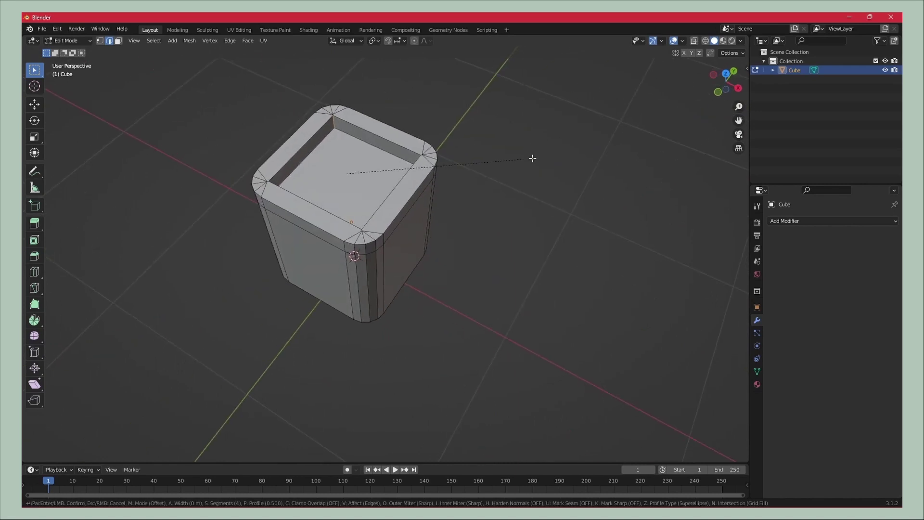
{"action": "left_click", "coordinate": [556, 170]}
Step: Inspect the finished box from a lower angle, cancelling an attempted rescale
{"action": "key", "text": "Tab"}
{"action": "mouse_move", "coordinate": [552, 180]}
{"action": "middle_mouse_down"}
{"action": "mouse_move", "coordinate": [517, 243]}
{"action": "mouse_move", "coordinate": [638, 250]}
{"action": "mouse_move", "coordinate": [524, 219]}
{"action": "mouse_move", "coordinate": [447, 243]}
{"action": "mouse_move", "coordinate": [545, 233]}
{"action": "middle_mouse_up"}
{"action": "key", "text": "alt+a"}
{"action": "key", "text": "a"}
{"action": "key", "text": "s"}
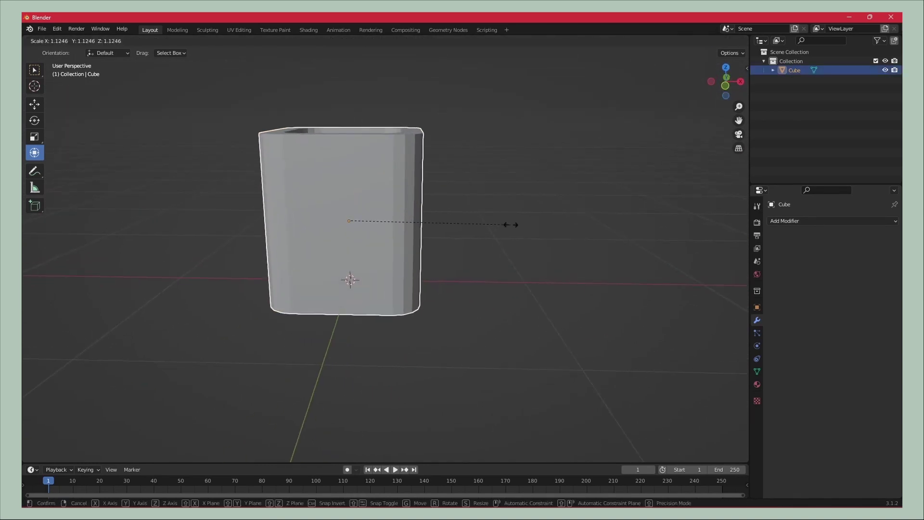
{"action": "key", "text": "Escape"}
{"action": "key", "text": "alt+a"}
{"action": "mouse_move", "coordinate": [457, 221]}
{"action": "middle_mouse_down"}
{"action": "mouse_move", "coordinate": [390, 243]}
{"action": "mouse_move", "coordinate": [490, 249]}
{"action": "mouse_move", "coordinate": [342, 238]}
{"action": "middle_mouse_up"}
Step: Add horizontal edge loops around the box: one centred, one higher, one near the bottom
{"action": "key", "text": "Tab"}
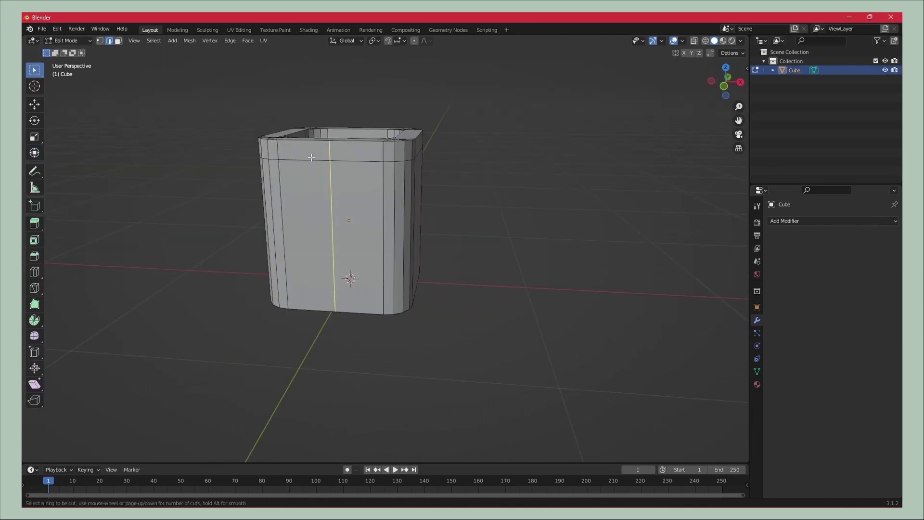
{"action": "left_click", "coordinate": [311, 158]}
{"action": "right_click", "coordinate": [311, 158]}
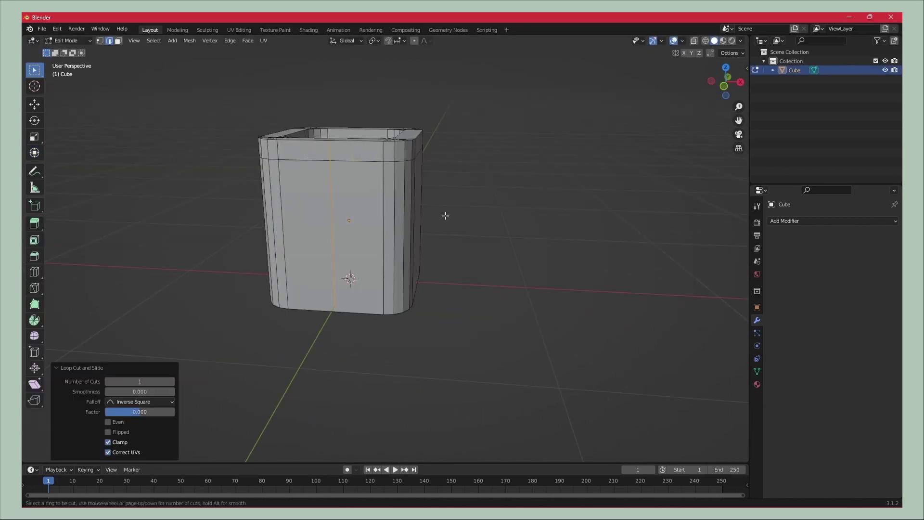
{"action": "left_click", "coordinate": [402, 237]}
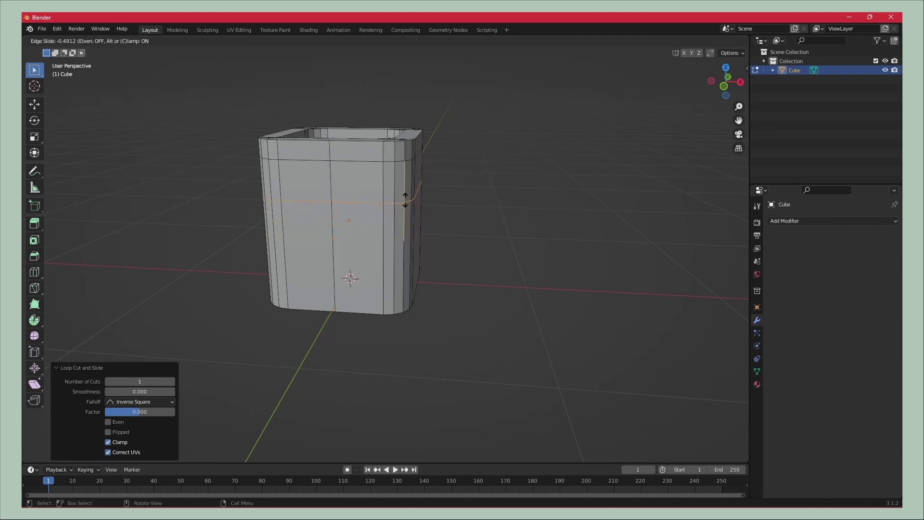
{"action": "left_click", "coordinate": [405, 199]}
{"action": "left_click", "coordinate": [390, 253]}
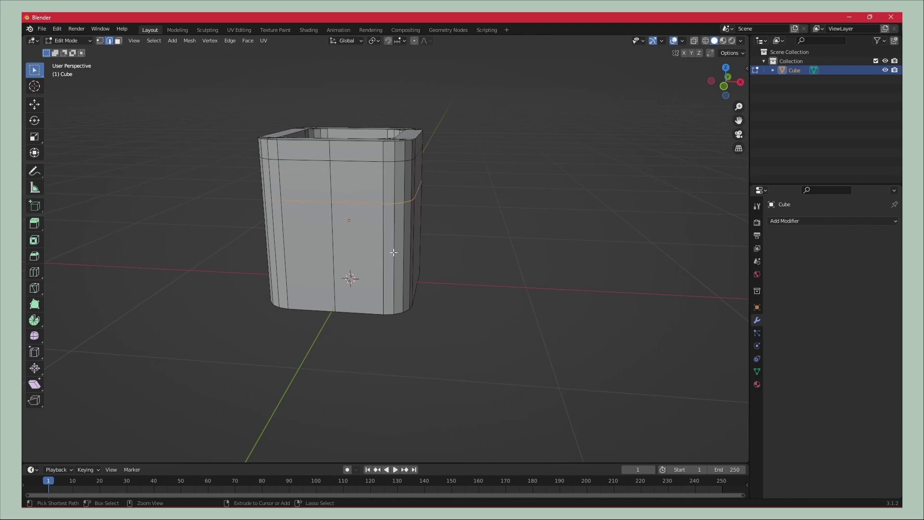
{"action": "key", "text": "ctrl+r"}
{"action": "left_click", "coordinate": [388, 254]}
{"action": "left_click", "coordinate": [383, 272]}
Step: Push a side face of the box inward as a recess
{"action": "left_click", "coordinate": [307, 250]}
{"action": "left_click", "coordinate": [313, 252]}
{"action": "mouse_move", "coordinate": [312, 251]}
{"action": "middle_mouse_down"}
{"action": "mouse_move", "coordinate": [352, 254]}
{"action": "mouse_move", "coordinate": [422, 290]}
{"action": "middle_mouse_up"}
{"action": "key", "text": "e"}
{"action": "left_click", "coordinate": [352, 254]}
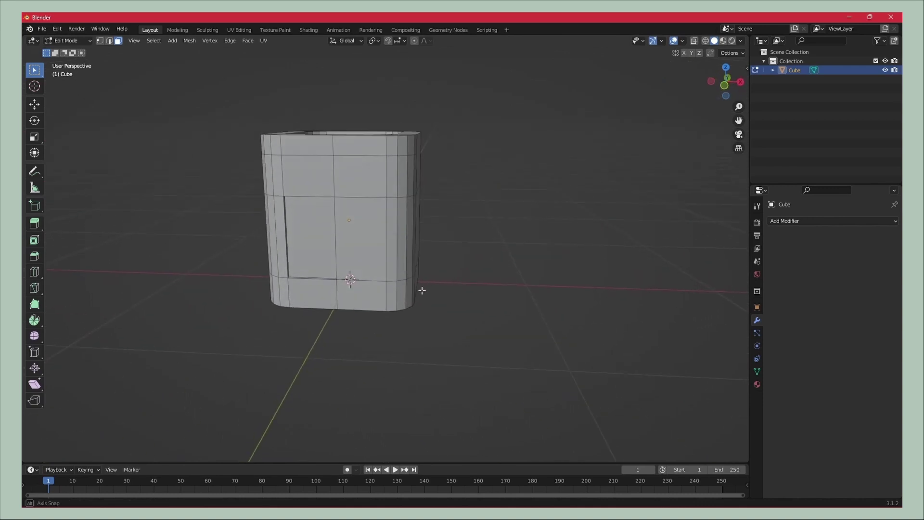
{"action": "scroll", "coordinate": [422, 289], "scroll_direction": "up", "scroll_amount": 3}
Step: Inset the middle front face and push it in as a shallow recess
{"action": "left_click", "coordinate": [384, 253]}
{"action": "key", "text": "i"}
{"action": "left_click", "coordinate": [533, 245]}
{"action": "mouse_move", "coordinate": [533, 246]}
{"action": "middle_mouse_down"}
{"action": "mouse_move", "coordinate": [435, 251]}
{"action": "mouse_move", "coordinate": [450, 272]}
{"action": "mouse_move", "coordinate": [532, 268]}
{"action": "mouse_move", "coordinate": [398, 272]}
{"action": "mouse_move", "coordinate": [406, 278]}
{"action": "mouse_move", "coordinate": [456, 274]}
{"action": "mouse_move", "coordinate": [380, 270]}
{"action": "middle_mouse_up"}
{"action": "key", "text": "e"}
{"action": "left_click", "coordinate": [431, 248]}
Step: Split the recessed front face with a vertical loop and inset the right panel
{"action": "left_click", "coordinate": [395, 231]}
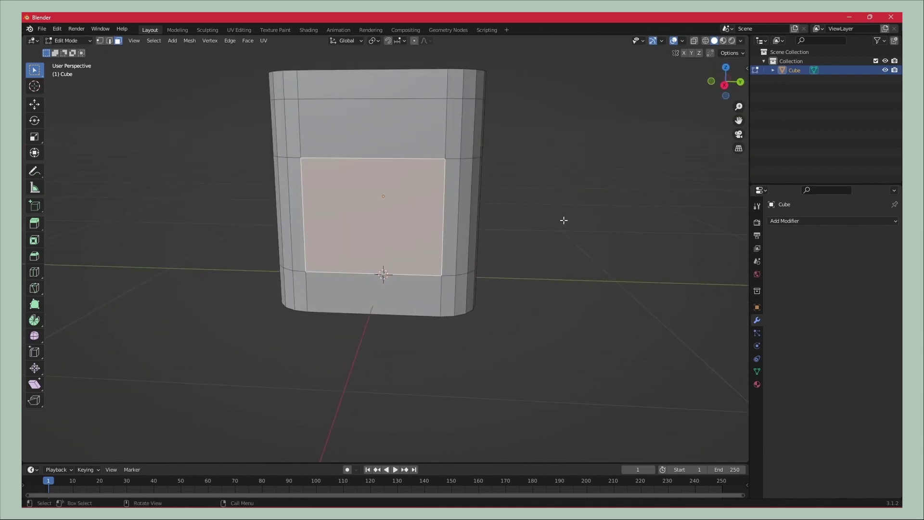
{"action": "left_click", "coordinate": [378, 146]}
{"action": "left_click", "coordinate": [388, 165]}
{"action": "left_click", "coordinate": [436, 230]}
{"action": "middle_click_drag", "start_coordinate": [403, 226], "coordinate": [581, 213]}
{"action": "key", "text": "i"}
{"action": "left_click", "coordinate": [482, 222]}
Step: Inset the left panel and push both window panels inward
{"action": "left_click", "coordinate": [342, 227]}
{"action": "key", "text": "i"}
{"action": "left_click", "coordinate": [437, 233]}
{"action": "left_click", "coordinate": [342, 226], "text": "shift"}
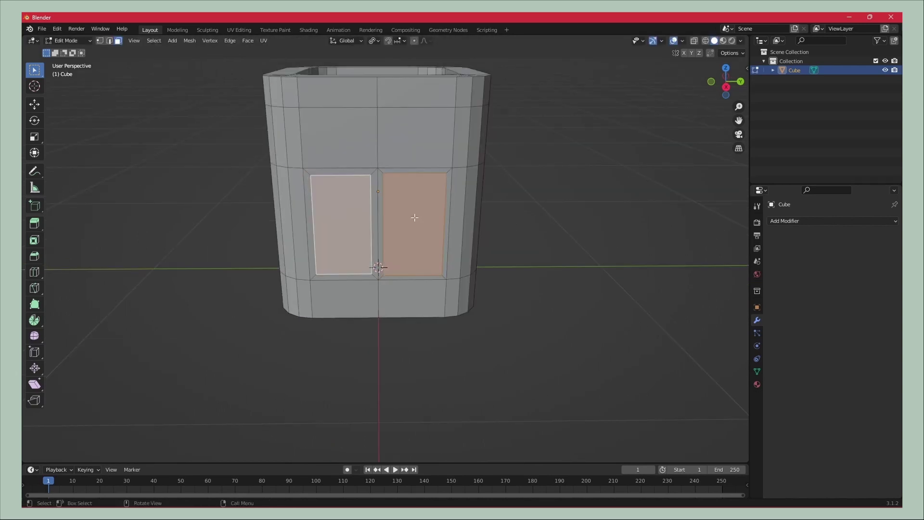
{"action": "middle_click_drag", "start_coordinate": [413, 215], "coordinate": [467, 200]}
{"action": "key", "text": "e"}
{"action": "left_click", "coordinate": [474, 202]}
{"action": "mouse_move", "coordinate": [419, 255]}
{"action": "middle_mouse_down"}
{"action": "mouse_move", "coordinate": [411, 232]}
{"action": "mouse_move", "coordinate": [325, 168]}
{"action": "middle_mouse_up"}
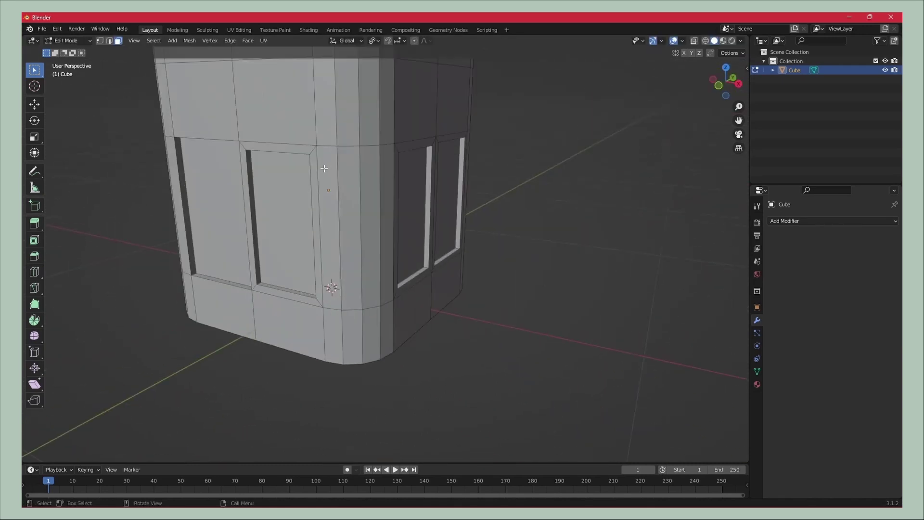
{"action": "middle_click_drag", "start_coordinate": [247, 231], "coordinate": [319, 248], "text": "shift"}
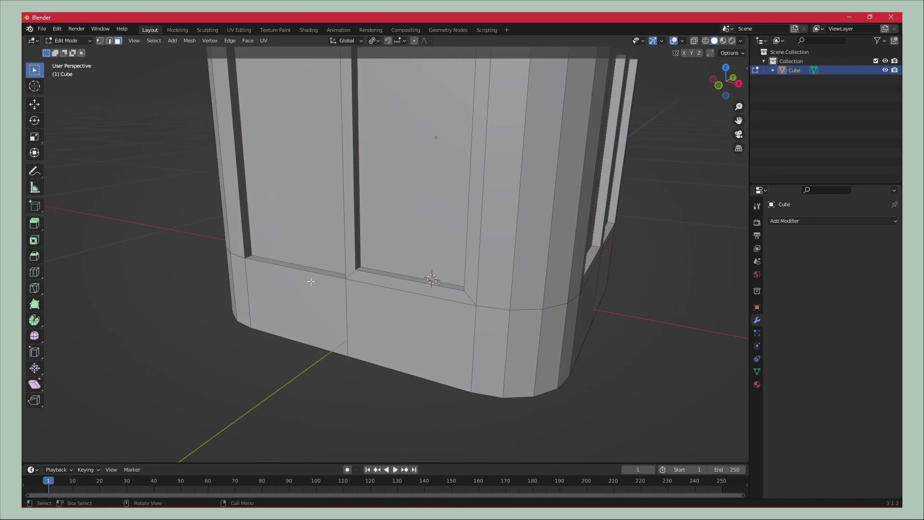
Step: Cut a base loop and extrude a lower side face twice into two entrance steps
{"action": "key", "text": "ctrl+r"}
{"action": "left_click", "coordinate": [357, 310]}
{"action": "right_click", "coordinate": [357, 310]}
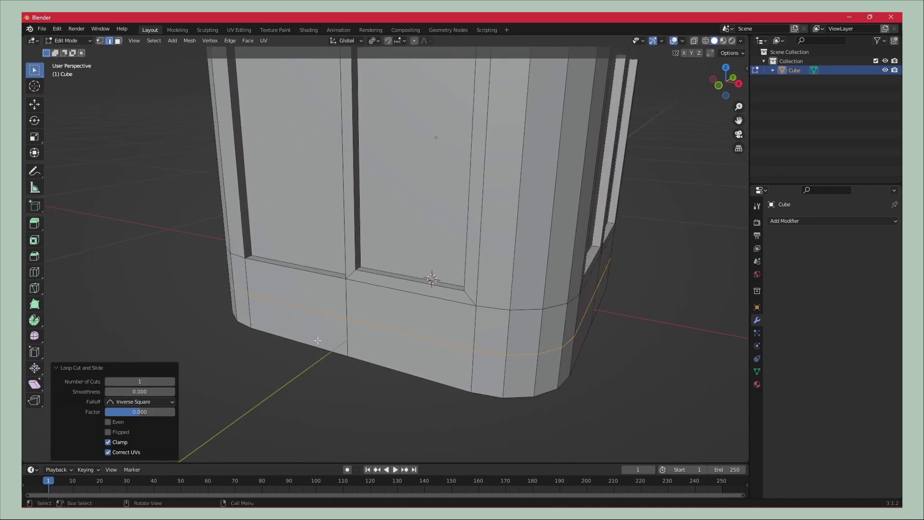
{"action": "key", "text": "3"}
{"action": "left_click", "coordinate": [316, 326]}
{"action": "middle_click_drag", "start_coordinate": [315, 326], "coordinate": [352, 314]}
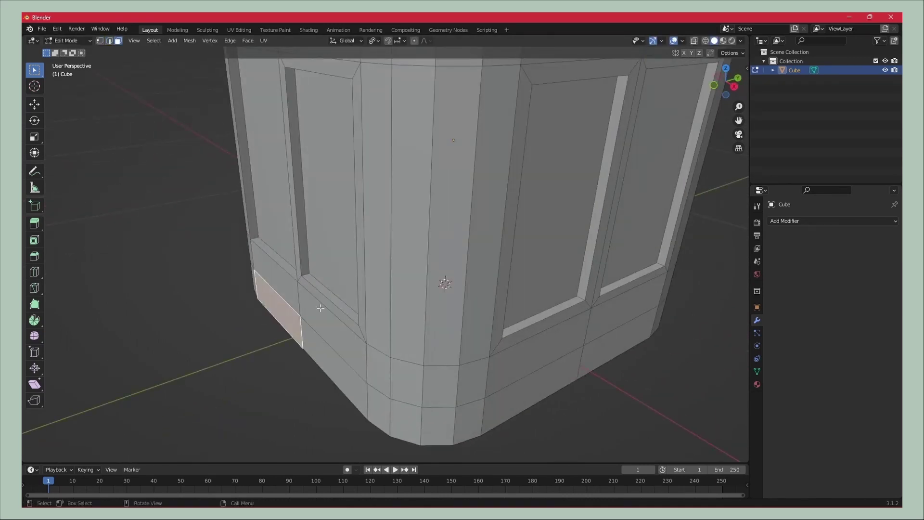
{"action": "key", "text": "e"}
{"action": "left_click", "coordinate": [339, 325]}
{"action": "key", "text": "e"}
{"action": "left_click", "coordinate": [385, 305]}
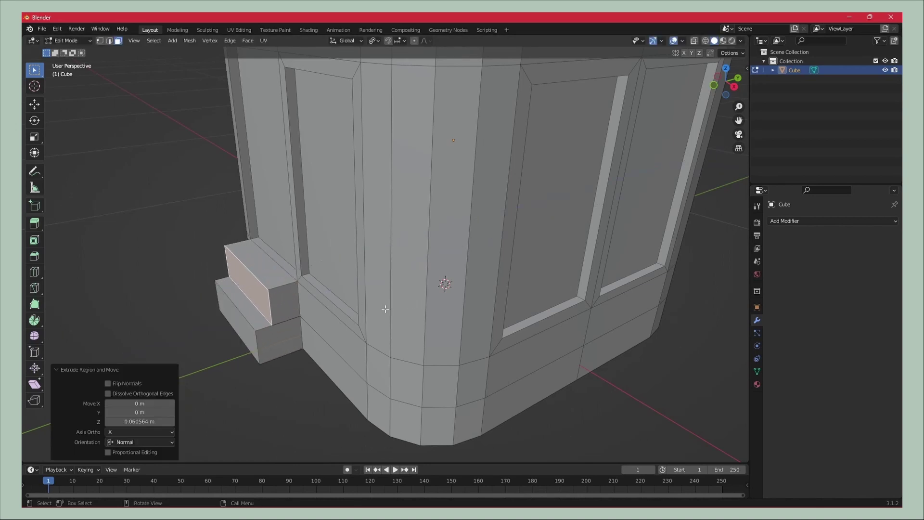
{"action": "key", "text": "g"}
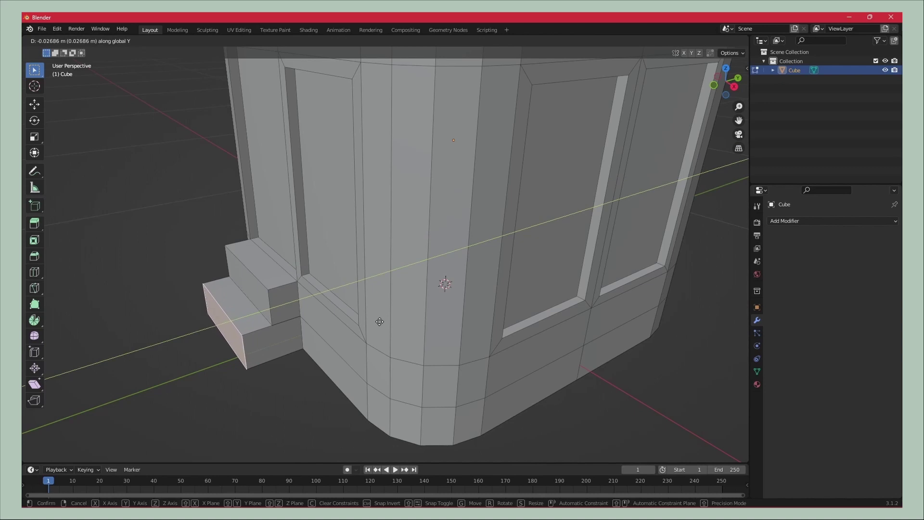
{"action": "left_click", "coordinate": [376, 327]}
Step: Bevel the edges of the upper step to round them
{"action": "key", "text": "Tab"}
{"action": "mouse_move", "coordinate": [278, 380]}
{"action": "middle_mouse_down"}
{"action": "mouse_move", "coordinate": [450, 353]}
{"action": "mouse_move", "coordinate": [360, 369]}
{"action": "mouse_move", "coordinate": [374, 349]}
{"action": "mouse_move", "coordinate": [325, 324]}
{"action": "middle_mouse_up"}
{"action": "scroll", "coordinate": [311, 357], "scroll_direction": "down", "scroll_amount": 5}
{"action": "scroll", "coordinate": [375, 348], "scroll_direction": "up", "scroll_amount": 5}
{"action": "key", "text": "Tab"}
{"action": "left_click", "coordinate": [325, 324]}
{"action": "key", "text": "2"}
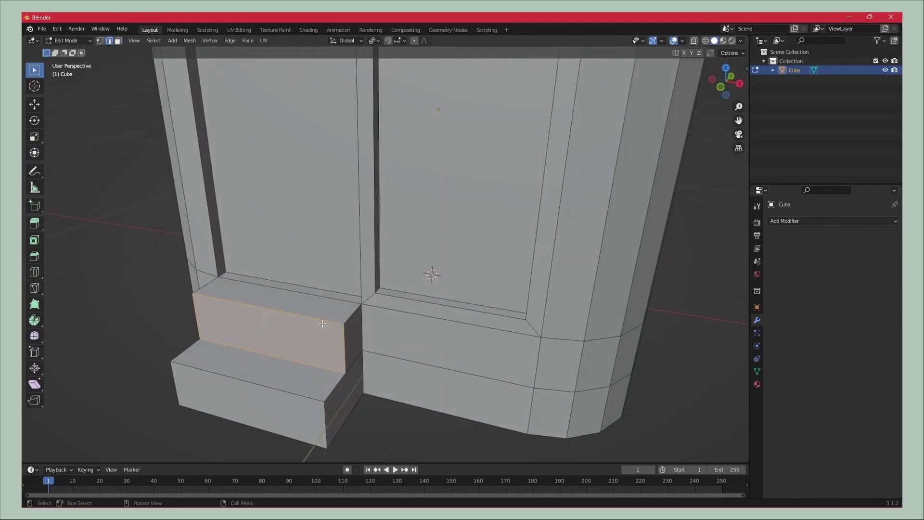
{"action": "middle_click_drag", "start_coordinate": [293, 398], "coordinate": [274, 412]}
{"action": "key", "text": "ctrl+b"}
{"action": "left_click", "coordinate": [394, 400]}
Step: Round the left window frame's edges with a bevel
{"action": "key", "text": "Tab"}
{"action": "scroll", "coordinate": [336, 432], "scroll_direction": "down", "scroll_amount": 5}
{"action": "mouse_move", "coordinate": [337, 432]}
{"action": "middle_mouse_down"}
{"action": "mouse_move", "coordinate": [292, 403]}
{"action": "mouse_move", "coordinate": [374, 289]}
{"action": "mouse_move", "coordinate": [282, 84]}
{"action": "middle_mouse_up"}
{"action": "scroll", "coordinate": [374, 289], "scroll_direction": "up", "scroll_amount": 5}
{"action": "key", "text": "Tab"}
{"action": "scroll", "coordinate": [373, 293], "scroll_direction": "down", "scroll_amount": 3}
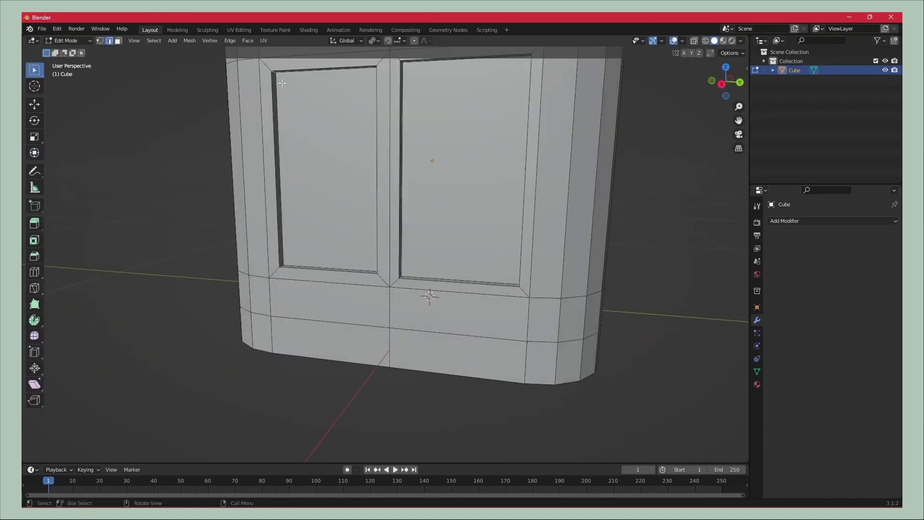
{"action": "mouse_move", "coordinate": [281, 261]}
{"action": "middle_mouse_down"}
{"action": "mouse_move", "coordinate": [461, 187]}
{"action": "mouse_move", "coordinate": [485, 234]}
{"action": "mouse_move", "coordinate": [614, 320]}
{"action": "mouse_move", "coordinate": [353, 112]}
{"action": "mouse_move", "coordinate": [490, 226]}
{"action": "mouse_move", "coordinate": [500, 289]}
{"action": "mouse_move", "coordinate": [517, 265]}
{"action": "middle_mouse_up"}
{"action": "key", "text": "ctrl+b"}
{"action": "left_click", "coordinate": [482, 233]}
Step: Bevel the right window frame's inner edge loop to round its corners
{"action": "left_click", "coordinate": [570, 284], "text": "alt"}
{"action": "key", "text": "ctrl+b"}
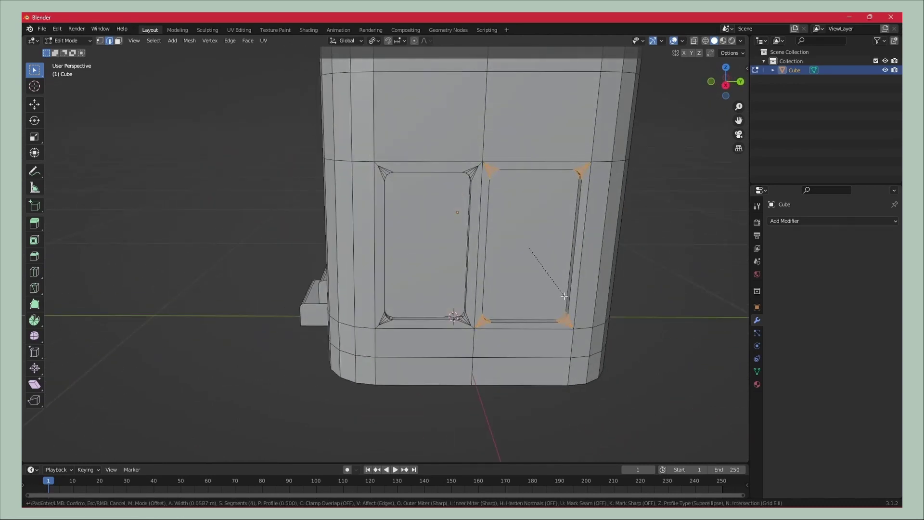
{"action": "left_click", "coordinate": [561, 295]}
{"action": "mouse_move", "coordinate": [560, 295]}
{"action": "middle_mouse_down"}
{"action": "mouse_move", "coordinate": [371, 397]}
{"action": "mouse_move", "coordinate": [407, 338]}
{"action": "middle_mouse_up"}
{"action": "mouse_move", "coordinate": [368, 190]}
{"action": "middle_mouse_down"}
{"action": "mouse_move", "coordinate": [328, 191]}
{"action": "mouse_move", "coordinate": [332, 158]}
{"action": "mouse_move", "coordinate": [444, 213]}
{"action": "middle_mouse_up"}
{"action": "left_click", "coordinate": [333, 158], "text": "alt"}
Step: Duplicate the upper edge band in place and separate it into its own object, Cube.001
{"action": "key", "text": "shift+d"}
{"action": "key", "text": "Escape"}
{"action": "key", "text": "p"}
{"action": "left_click", "coordinate": [399, 214]}
{"action": "key", "text": "Tab"}
{"action": "left_click", "coordinate": [398, 191]}
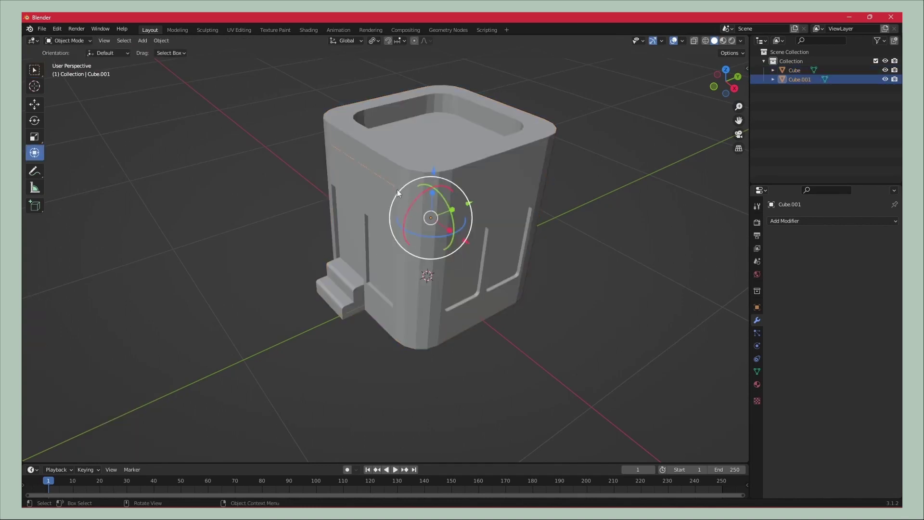
Step: Select all of Cube.001's edges and switch to a straight side (Right Ortho) view
{"action": "key", "text": "Tab"}
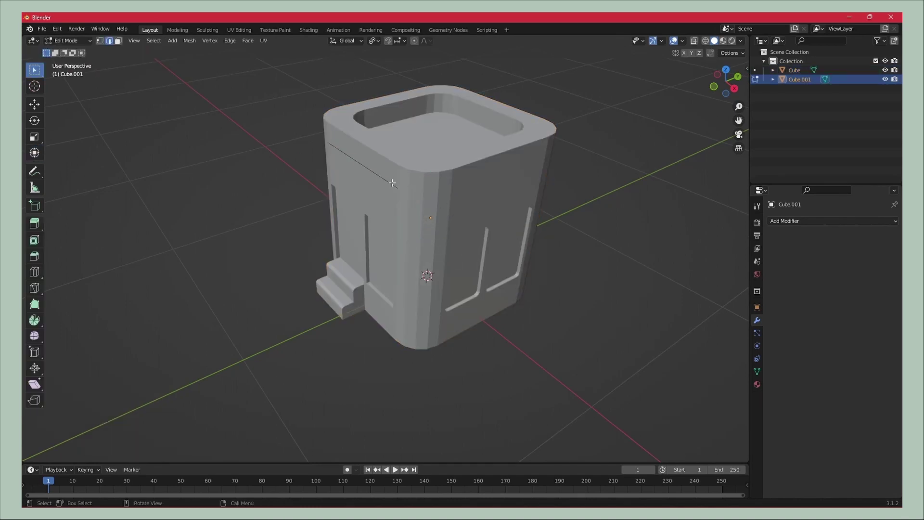
{"action": "key", "text": "a"}
{"action": "key", "text": "e"}
{"action": "right_click", "coordinate": [366, 208]}
{"action": "left_click", "coordinate": [726, 81]}
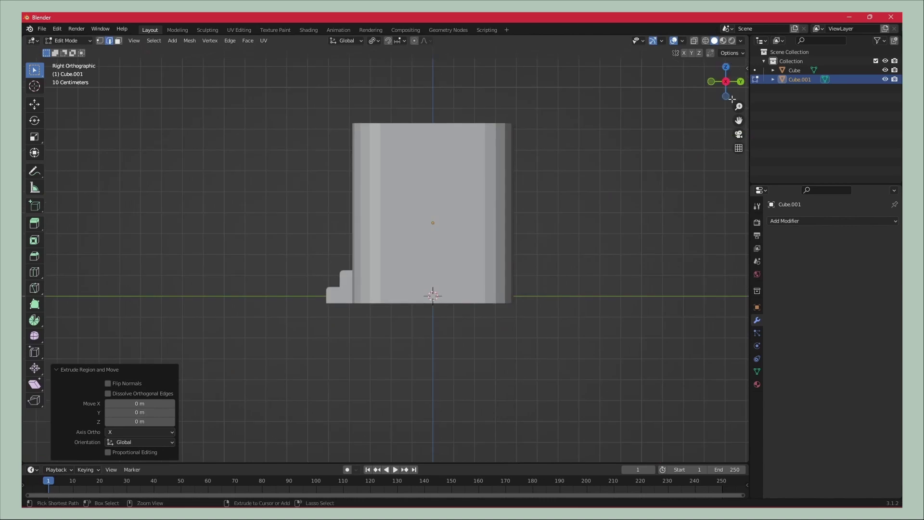
{"action": "left_click_drag", "start_coordinate": [726, 81], "coordinate": [712, 94]}
{"action": "left_click", "coordinate": [728, 84]}
Step: Pull the top edge out into a slanted awning with a short downward lip
{"action": "key", "text": "g"}
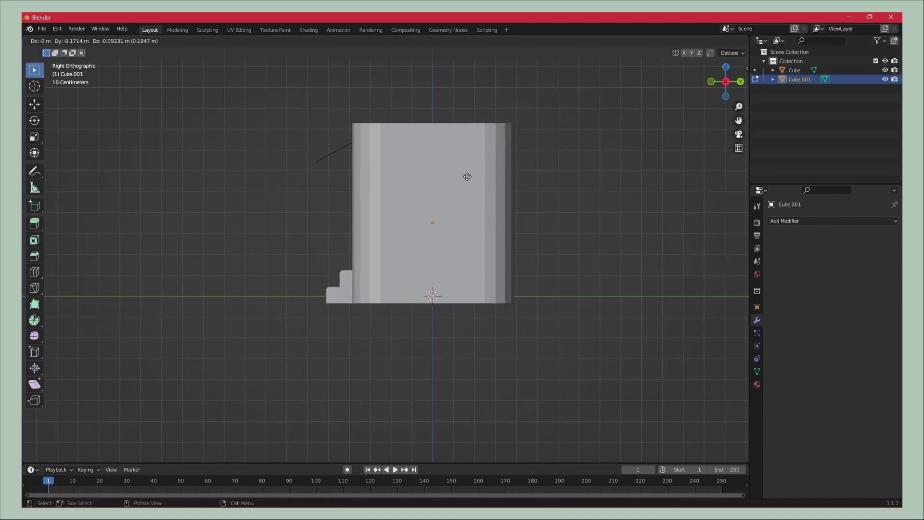
{"action": "left_click", "coordinate": [467, 177]}
{"action": "key", "text": "e"}
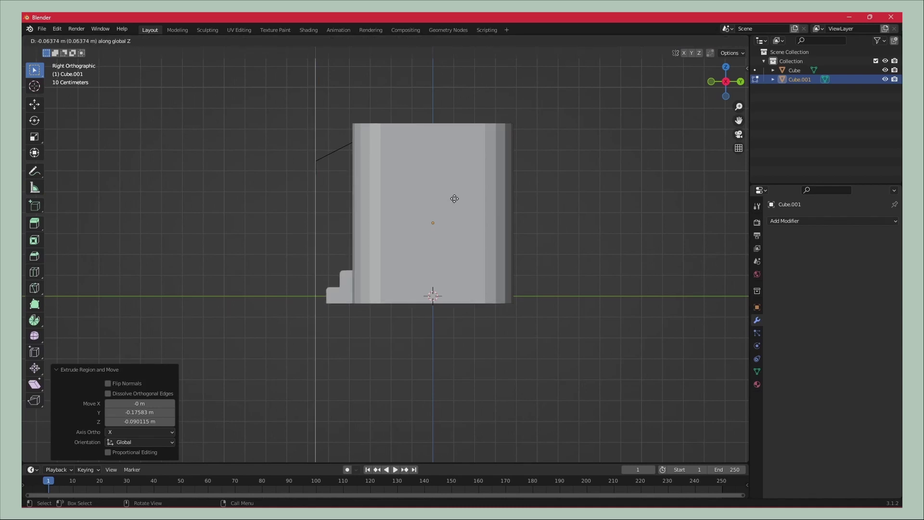
{"action": "left_click", "coordinate": [454, 198]}
{"action": "key", "text": "Tab"}
{"action": "mouse_move", "coordinate": [402, 219]}
{"action": "middle_mouse_down"}
{"action": "mouse_move", "coordinate": [496, 238]}
{"action": "mouse_move", "coordinate": [588, 242]}
{"action": "mouse_move", "coordinate": [444, 249]}
{"action": "middle_mouse_up"}
{"action": "scroll", "coordinate": [603, 187], "scroll_direction": "up", "scroll_amount": 5}
Step: Bevel the awning's lower edge loop to soften it
{"action": "key", "text": "Tab"}
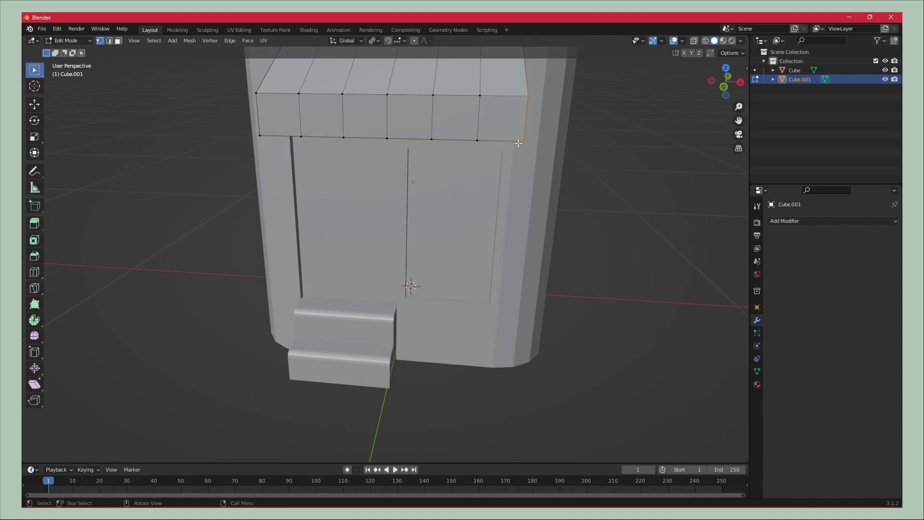
{"action": "key", "text": "ctrl+b"}
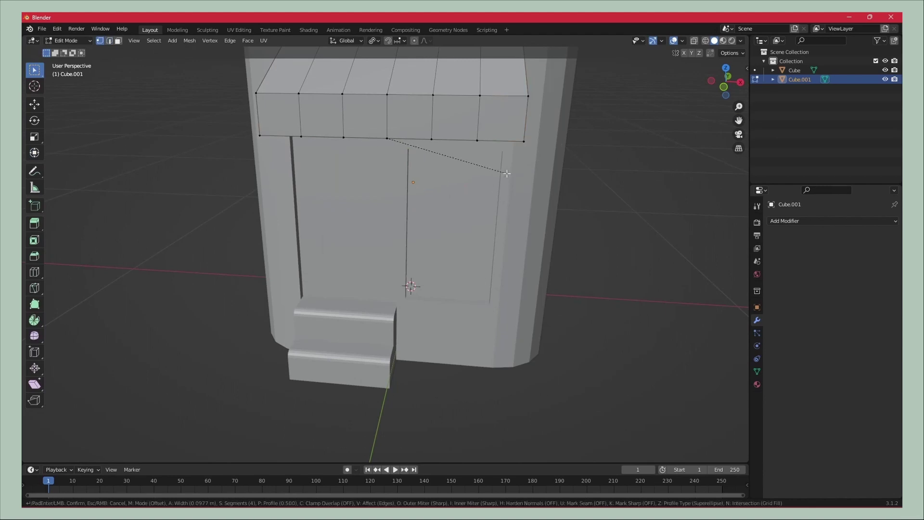
{"action": "left_click", "coordinate": [509, 172]}
{"action": "key", "text": "Tab"}
{"action": "scroll", "coordinate": [613, 217], "scroll_direction": "down", "scroll_amount": 4}
{"action": "mouse_move", "coordinate": [612, 217]}
{"action": "middle_mouse_down"}
{"action": "mouse_move", "coordinate": [509, 215]}
{"action": "mouse_move", "coordinate": [610, 211]}
{"action": "mouse_move", "coordinate": [470, 305]}
{"action": "middle_mouse_up"}
{"action": "scroll", "coordinate": [610, 214], "scroll_direction": "down", "scroll_amount": 4}
{"action": "key", "text": "shift+a"}
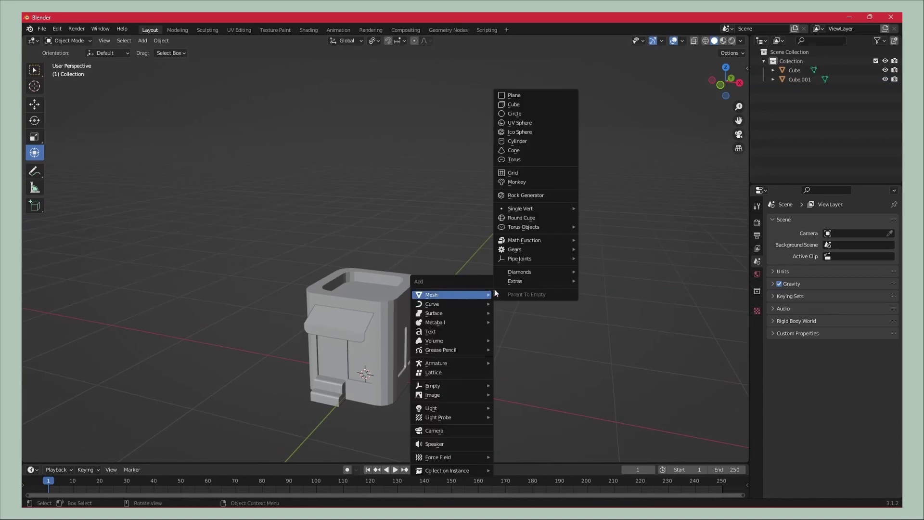
Step: Add a new cube, raise it above the shop and tilt it 45 degrees into a diamond
{"action": "left_click", "coordinate": [527, 110]}
{"action": "scroll", "coordinate": [527, 111], "scroll_direction": "down", "scroll_amount": 4}
{"action": "left_click_drag", "start_coordinate": [366, 333], "coordinate": [366, 226]}
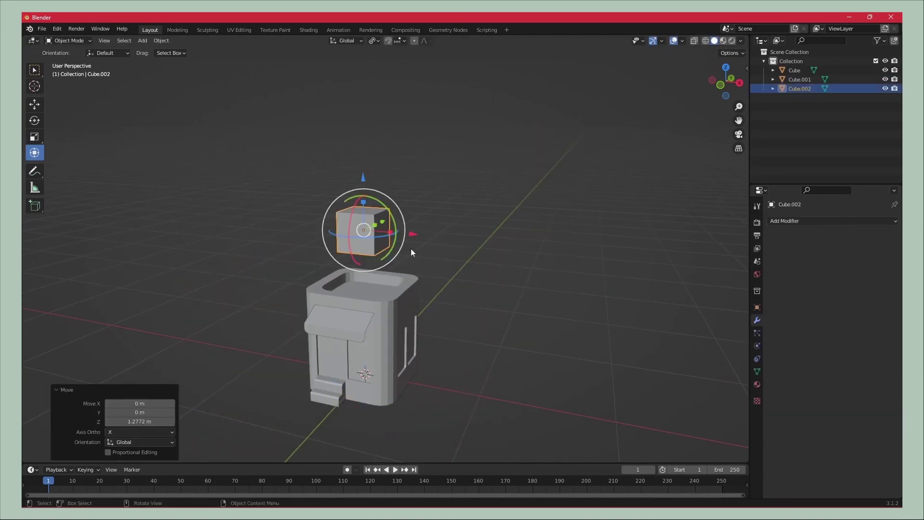
{"action": "middle_click_drag", "start_coordinate": [381, 226], "coordinate": [404, 225]}
{"action": "left_click_drag", "start_coordinate": [404, 225], "coordinate": [383, 212]}
Step: In Edit Mode, extrude the cube's two upper faces outward into heart lobes
{"action": "key", "text": "Tab"}
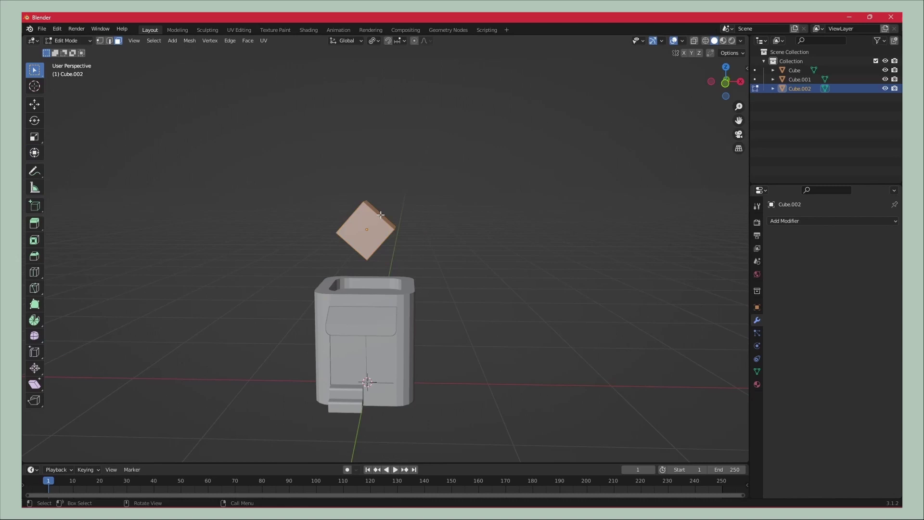
{"action": "middle_click_drag", "start_coordinate": [365, 220], "coordinate": [435, 224]}
{"action": "key", "text": "e"}
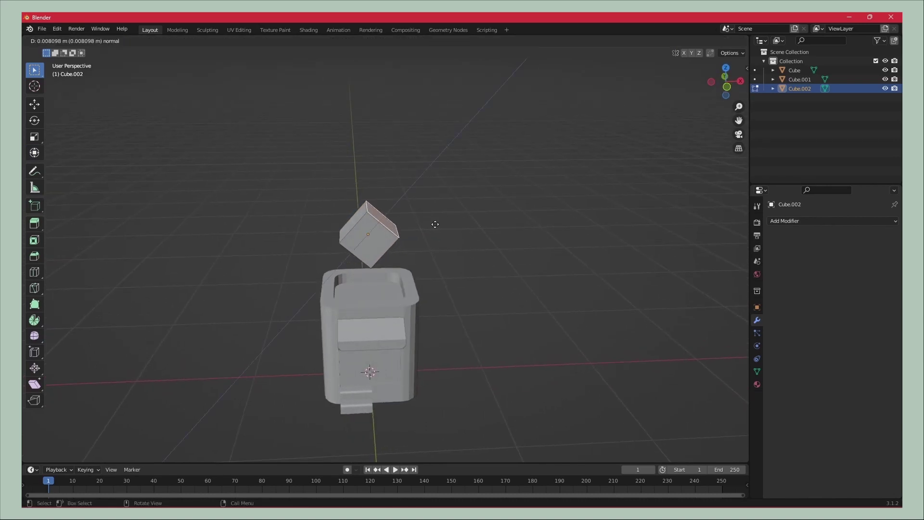
{"action": "left_click", "coordinate": [458, 196]}
{"action": "left_click", "coordinate": [352, 222]}
{"action": "key", "text": "e"}
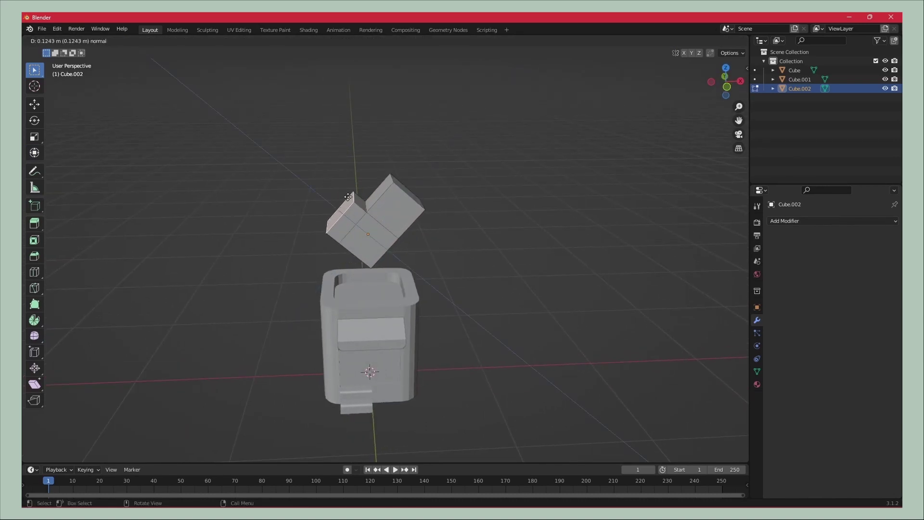
{"action": "left_click", "coordinate": [332, 184]}
Step: Adjust the lobe extrusion and shift the selection vertically along Z
{"action": "middle_click_drag", "start_coordinate": [498, 235], "coordinate": [500, 227]}
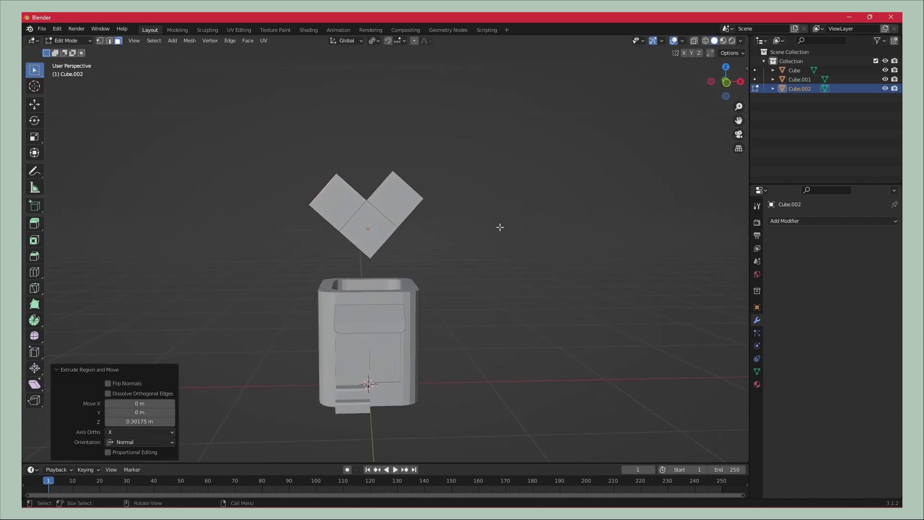
{"action": "key", "text": "e"}
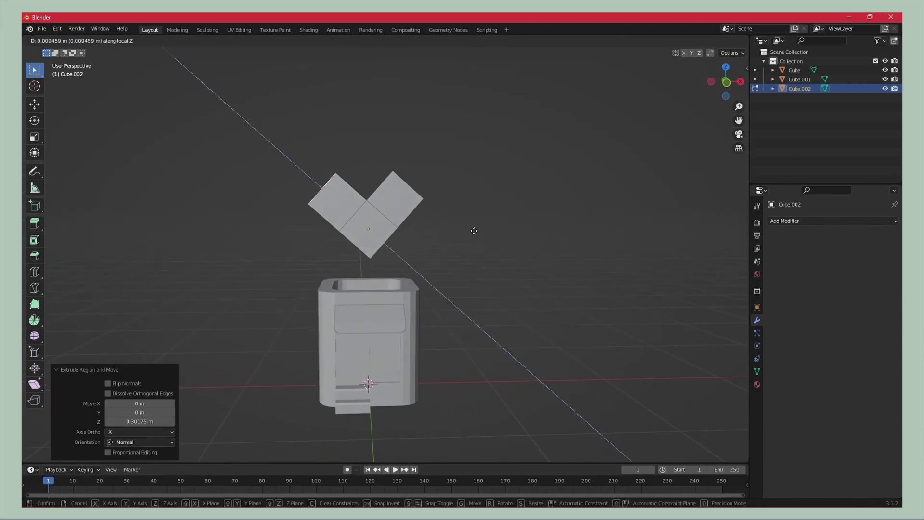
{"action": "left_click", "coordinate": [474, 230]}
{"action": "key", "text": "g"}
{"action": "key", "text": "z"}
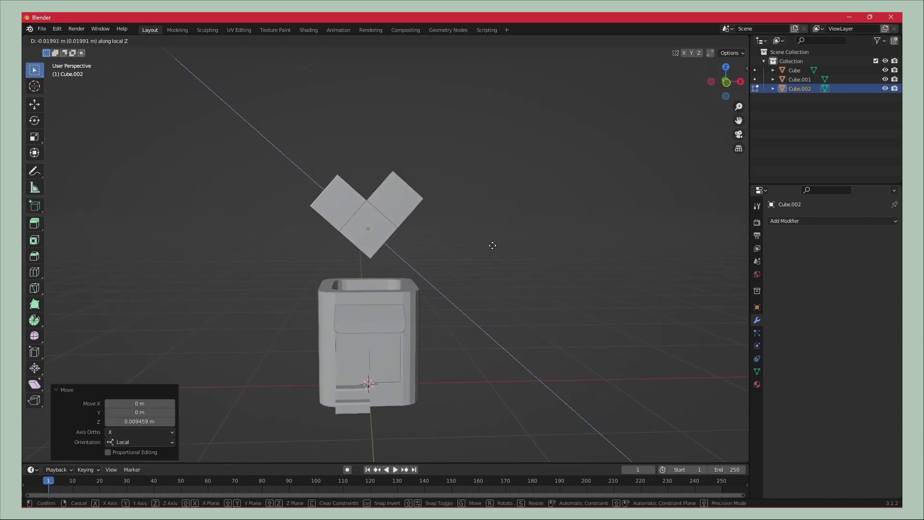
{"action": "left_click", "coordinate": [492, 244]}
{"action": "key", "text": "Tab"}
Step: Add a Subdivision modifier and four edge loops across both lobes and near the heart's point
{"action": "left_click", "coordinate": [805, 221]}
{"action": "left_click", "coordinate": [717, 389]}
{"action": "key", "text": "Tab"}
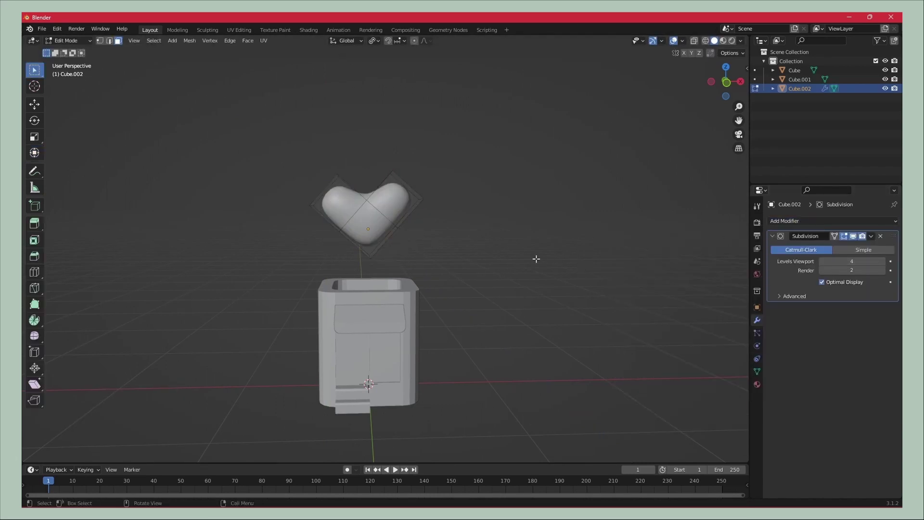
{"action": "left_click", "coordinate": [398, 207]}
{"action": "left_click", "coordinate": [396, 217]}
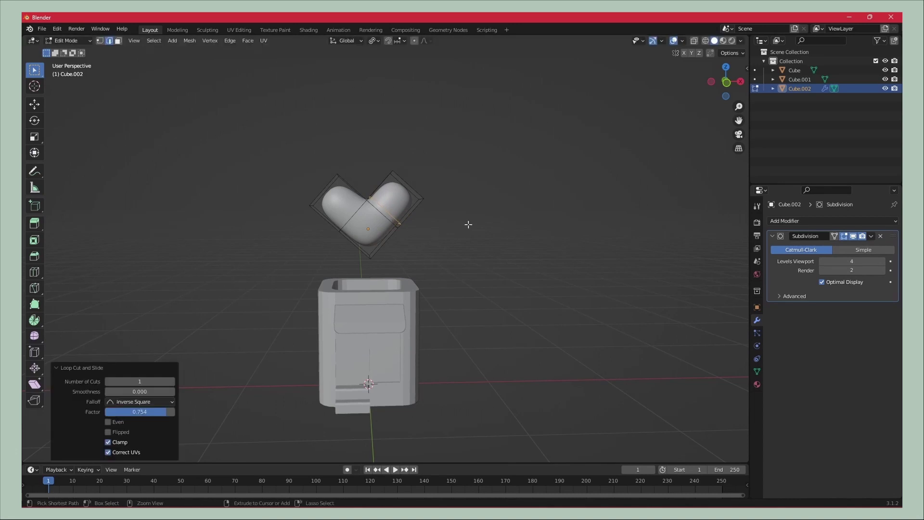
{"action": "left_click", "coordinate": [355, 199]}
{"action": "left_click", "coordinate": [360, 209]}
{"action": "left_click", "coordinate": [375, 253]}
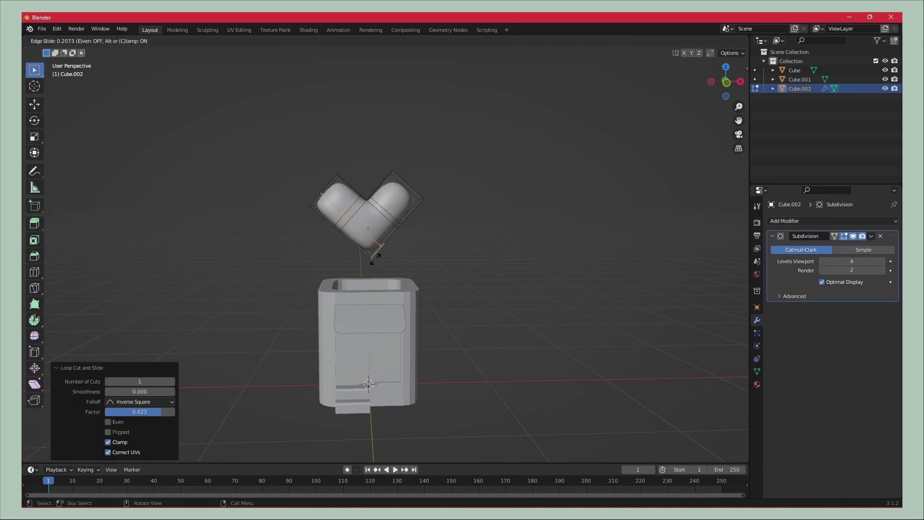
{"action": "left_click", "coordinate": [375, 259]}
{"action": "left_click", "coordinate": [389, 221]}
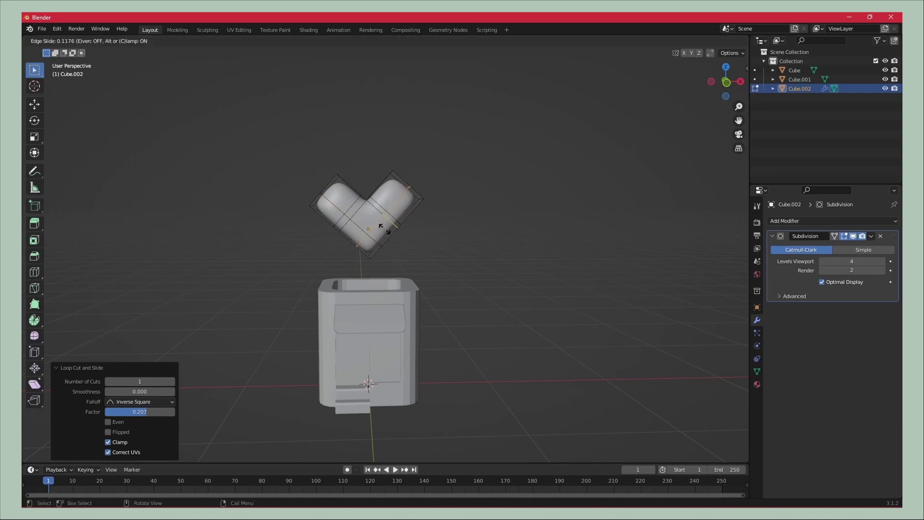
{"action": "left_click", "coordinate": [386, 229]}
{"action": "key", "text": "Tab"}
Step: Scale the heart down to 0.665, float it above the shop and raise subdivision to level 5
{"action": "mouse_move", "coordinate": [543, 299]}
{"action": "middle_mouse_down"}
{"action": "mouse_move", "coordinate": [355, 324]}
{"action": "mouse_move", "coordinate": [596, 290]}
{"action": "middle_mouse_up"}
{"action": "key", "text": "s"}
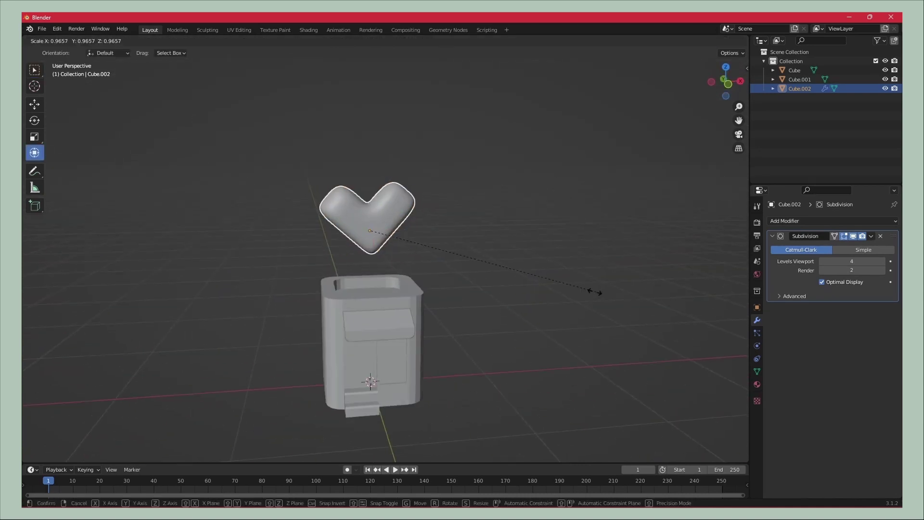
{"action": "left_click", "coordinate": [523, 288]}
{"action": "middle_click_drag", "start_coordinate": [524, 288], "coordinate": [481, 271]}
{"action": "left_click_drag", "start_coordinate": [369, 185], "coordinate": [369, 193]}
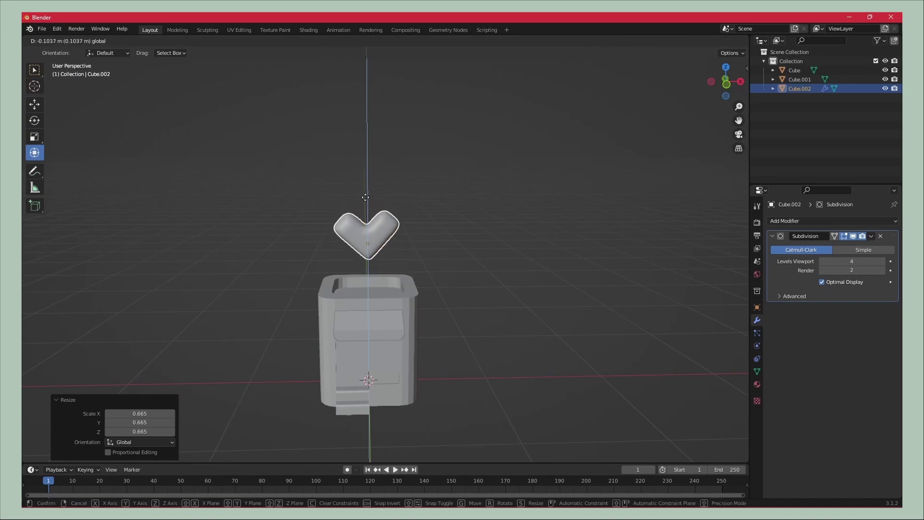
{"action": "key", "text": "ctrl+5"}
{"action": "middle_click_drag", "start_coordinate": [385, 217], "coordinate": [458, 324]}
{"action": "key", "text": "shift+a"}
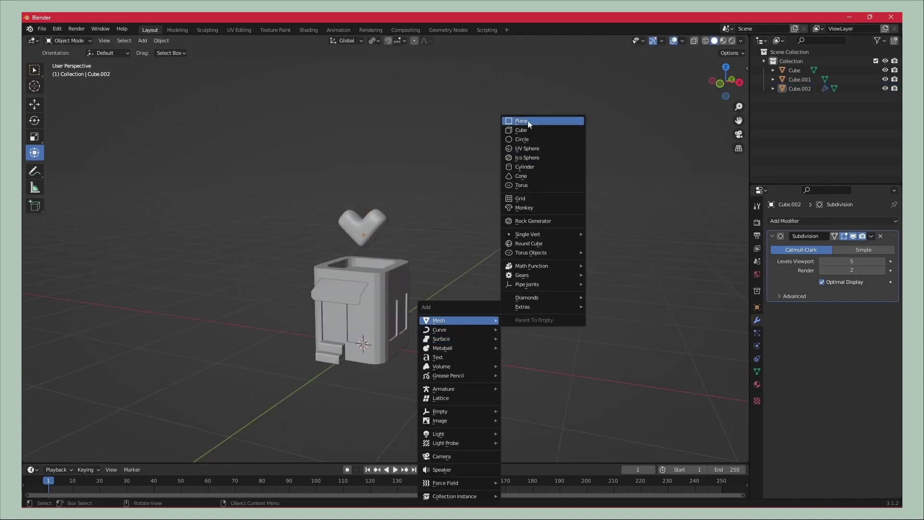
Step: Add a plane and scale it up into a large floor under the shop
{"action": "left_click", "coordinate": [522, 122]}
{"action": "key", "text": "s"}
{"action": "left_click", "coordinate": [545, 427]}
{"action": "middle_click_drag", "start_coordinate": [544, 427], "coordinate": [484, 374]}
{"action": "scroll", "coordinate": [485, 377], "scroll_direction": "up", "scroll_amount": 5}
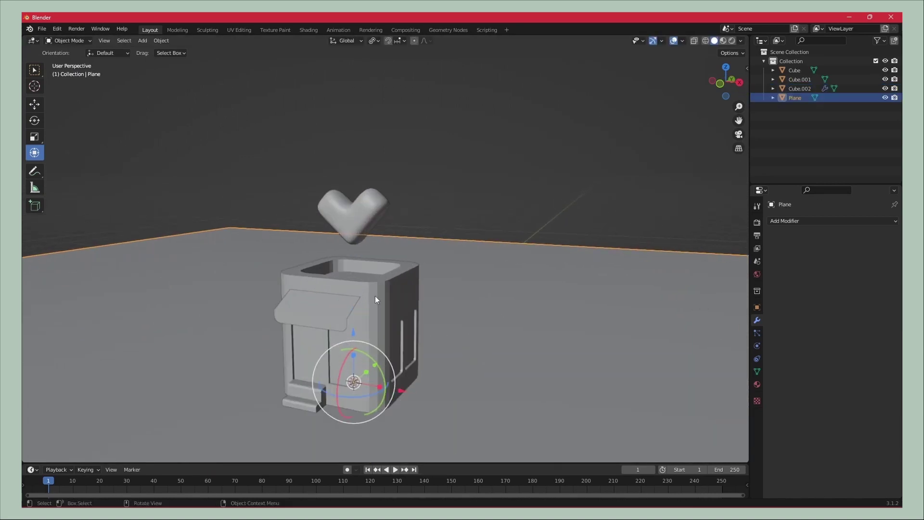
Step: Enable Auto Smooth in the shop body's mesh normals settings
{"action": "left_click", "coordinate": [375, 296]}
{"action": "left_click", "coordinate": [757, 371]}
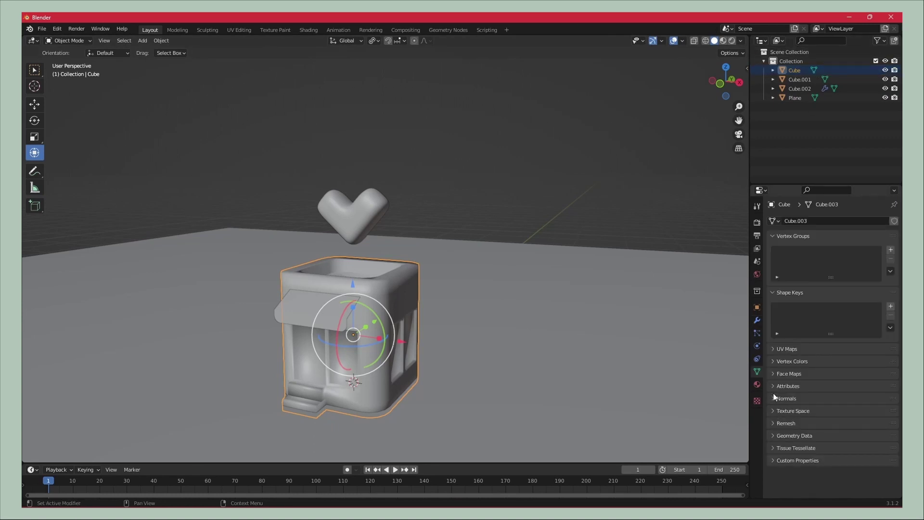
{"action": "left_click", "coordinate": [773, 397]}
{"action": "left_click", "coordinate": [822, 412]}
{"action": "left_click", "coordinate": [303, 406]}
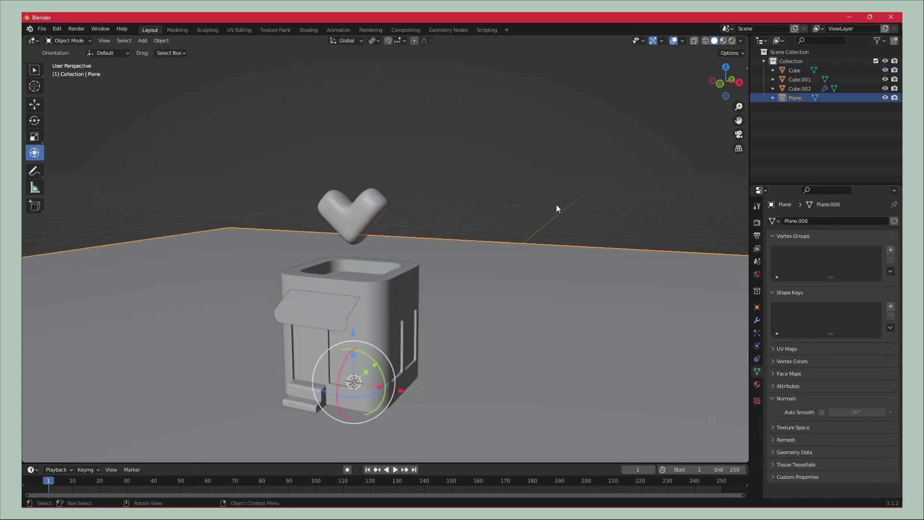
{"action": "left_click", "coordinate": [332, 347]}
{"action": "middle_click_drag", "start_coordinate": [354, 287], "coordinate": [532, 294]}
{"action": "left_click", "coordinate": [359, 193]}
{"action": "mouse_move", "coordinate": [603, 137]}
{"action": "middle_mouse_down"}
{"action": "mouse_move", "coordinate": [527, 287]}
{"action": "mouse_move", "coordinate": [493, 272]}
{"action": "middle_mouse_up"}
Step: Extrude the floor's back edge up along Z, bevel the corner, and shade it smooth
{"action": "left_click", "coordinate": [513, 287]}
{"action": "key", "text": "Tab"}
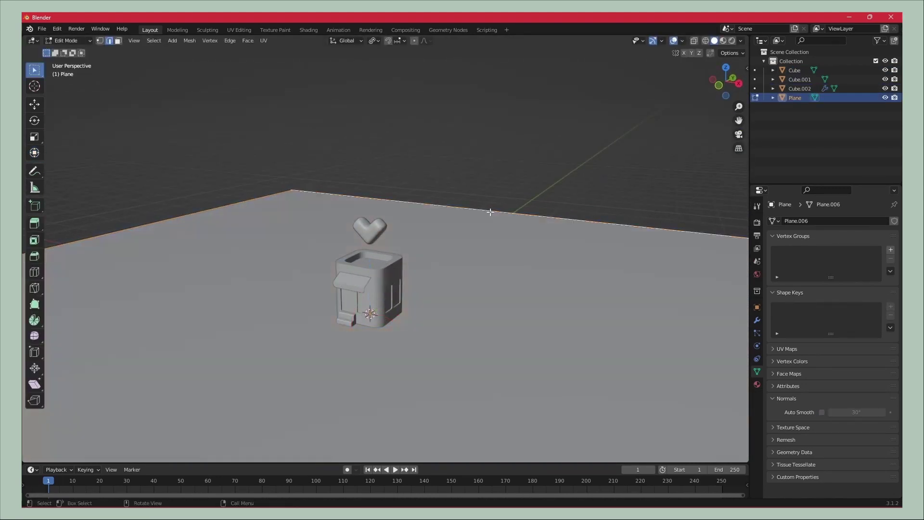
{"action": "key", "text": "e"}
{"action": "key", "text": "z"}
{"action": "left_click", "coordinate": [525, 289]}
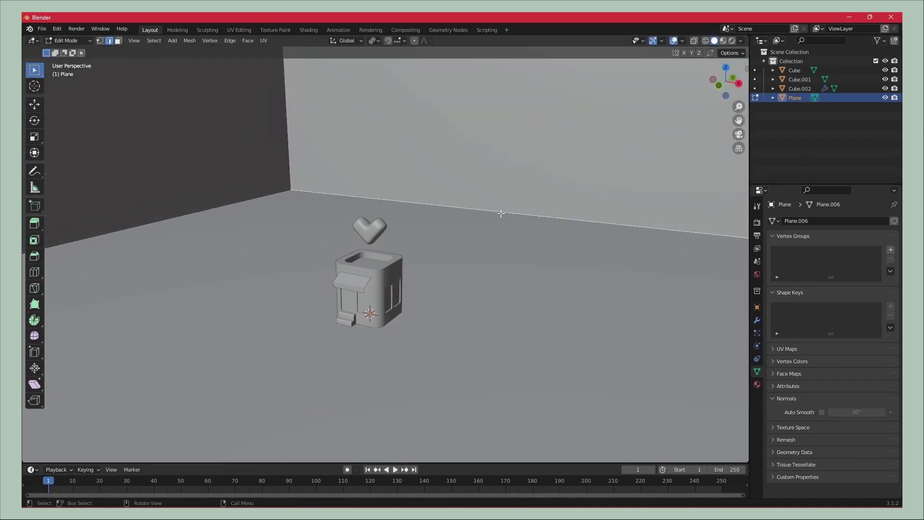
{"action": "key", "text": "ctrl+b"}
{"action": "left_click", "coordinate": [481, 364]}
{"action": "key", "text": "Tab"}
{"action": "right_click", "coordinate": [517, 368]}
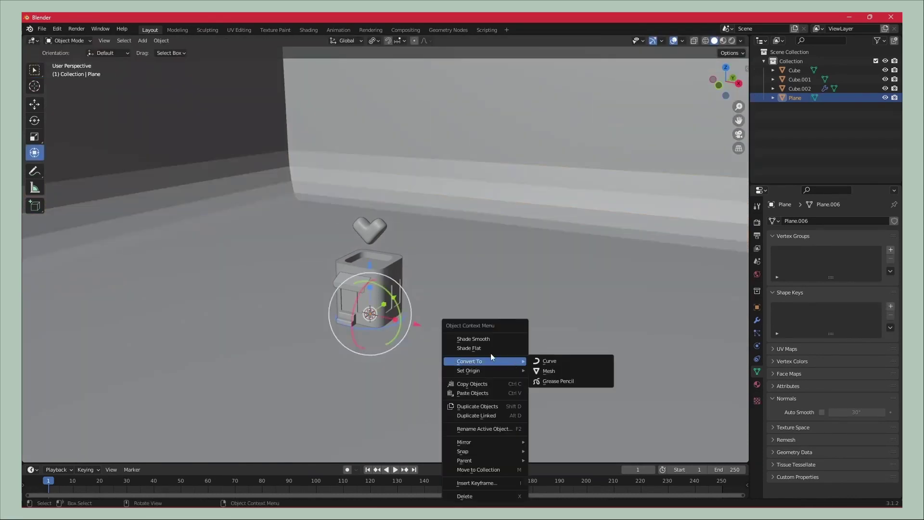
{"action": "left_click", "coordinate": [482, 338]}
Step: Add a cylinder and scale it into a thin, tall tree trunk beside the shop
{"action": "middle_click_drag", "start_coordinate": [331, 371], "coordinate": [318, 322]}
{"action": "key", "text": "shift+a"}
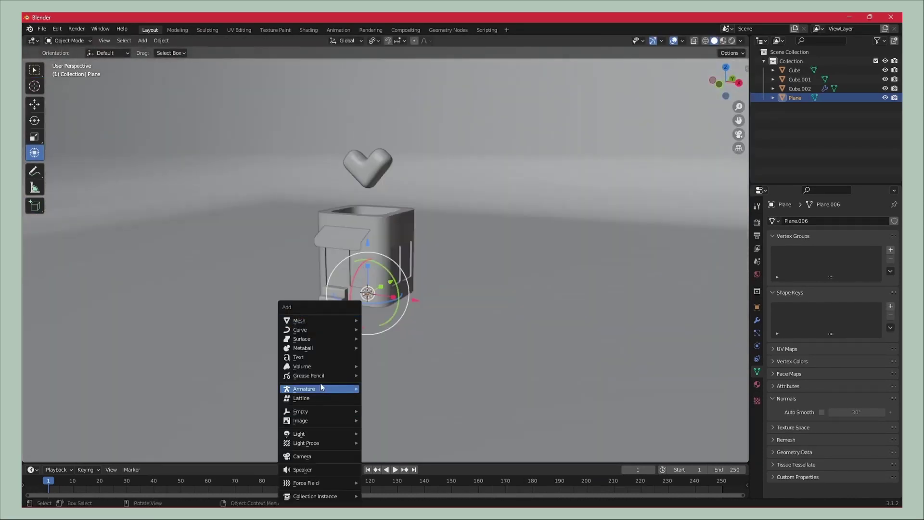
{"action": "left_click", "coordinate": [385, 167]}
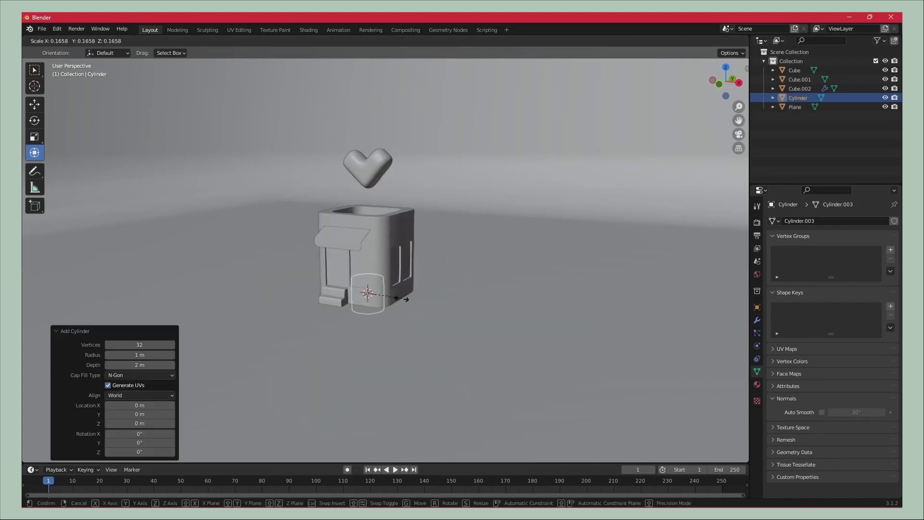
{"action": "left_click_drag", "start_coordinate": [409, 296], "coordinate": [496, 305]}
{"action": "key", "text": "s"}
{"action": "key", "text": "z"}
{"action": "left_click", "coordinate": [495, 320]}
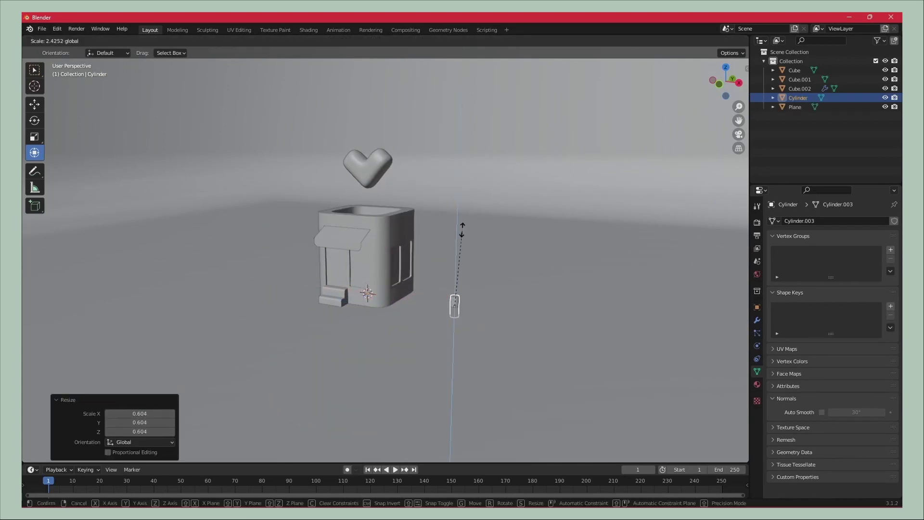
{"action": "key", "text": "g"}
{"action": "key", "text": "z"}
{"action": "left_click", "coordinate": [513, 284]}
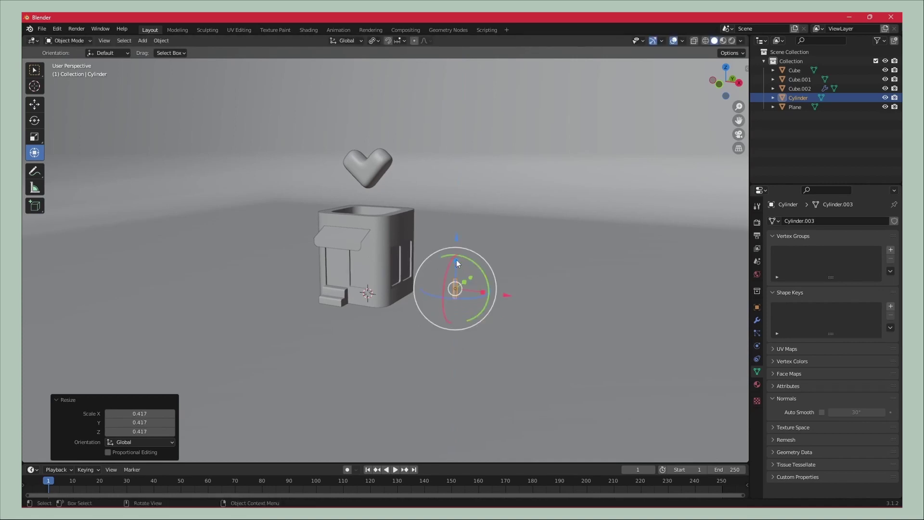
{"action": "left_click_drag", "start_coordinate": [470, 278], "coordinate": [505, 316]}
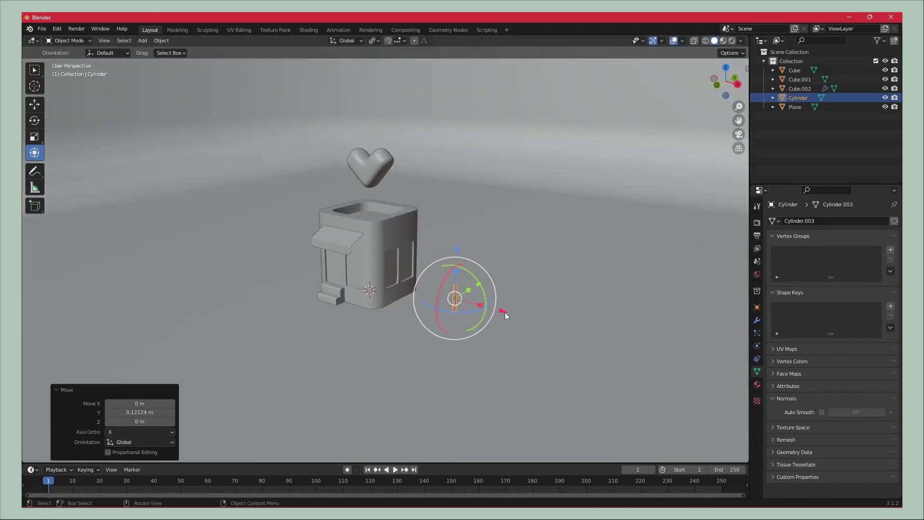
Step: Add a UV sphere, scale it and place it on top of the trunk
{"action": "key", "text": "shift+a"}
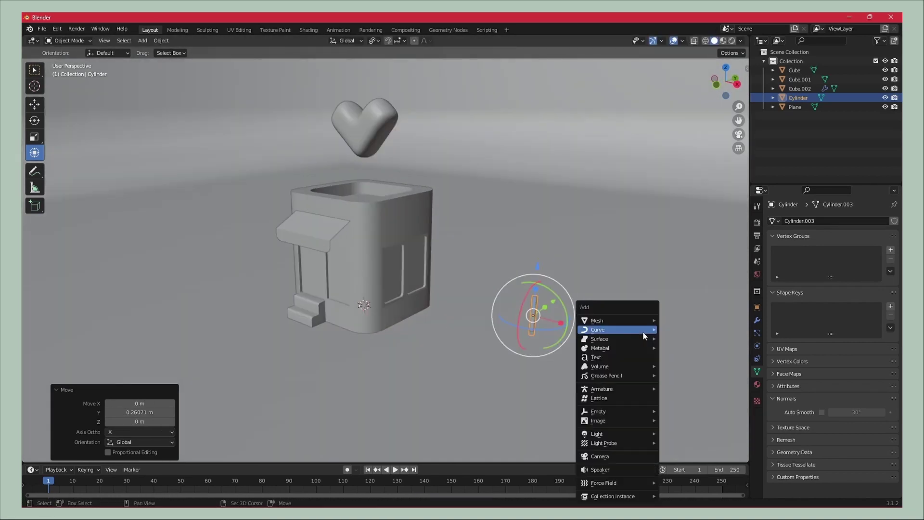
{"action": "left_click", "coordinate": [680, 154]}
{"action": "key", "text": "s"}
{"action": "left_click", "coordinate": [424, 321]}
{"action": "scroll", "coordinate": [423, 322], "scroll_direction": "up", "scroll_amount": 2}
{"action": "key", "text": "g"}
{"action": "left_click", "coordinate": [571, 359]}
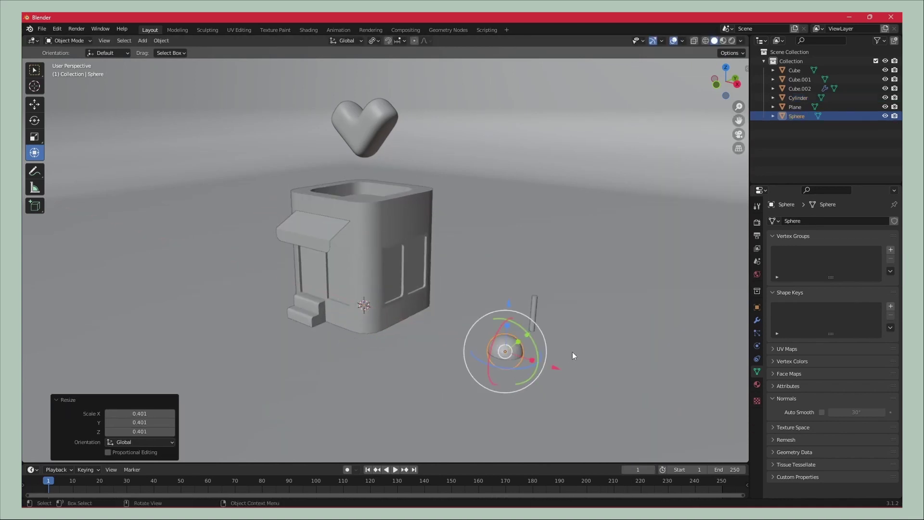
{"action": "middle_click_drag", "start_coordinate": [571, 358], "coordinate": [568, 278]}
{"action": "left_click_drag", "start_coordinate": [473, 293], "coordinate": [540, 294]}
{"action": "key", "text": "s"}
{"action": "left_click", "coordinate": [556, 300]}
{"action": "middle_click_drag", "start_coordinate": [555, 301], "coordinate": [459, 278]}
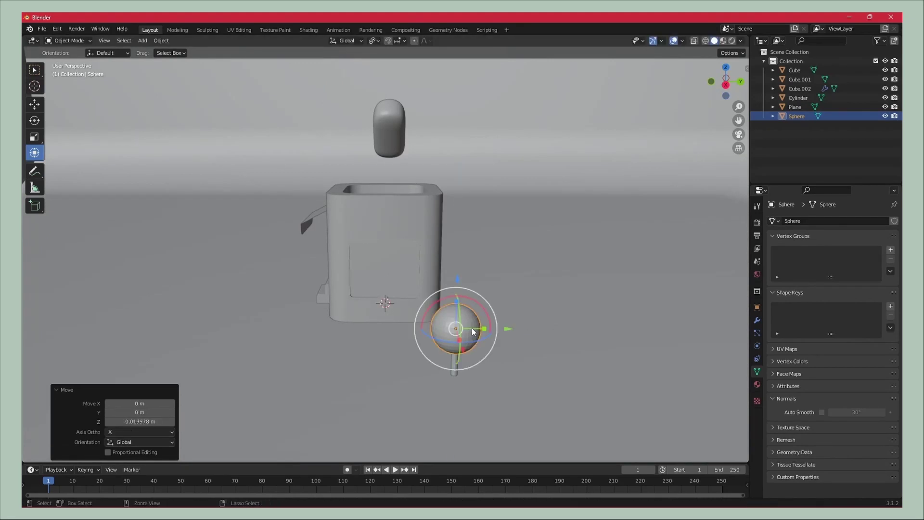
Step: Paste sphere copies and stack them above, each smaller toward the top
{"action": "key", "text": "ctrl+v"}
{"action": "key", "text": "ctrl+v"}
{"action": "key", "text": "s"}
{"action": "left_click", "coordinate": [486, 274]}
{"action": "left_click", "coordinate": [457, 260]}
{"action": "key", "text": "s"}
{"action": "left_click", "coordinate": [562, 266]}
{"action": "key", "text": "g"}
{"action": "key", "text": "z"}
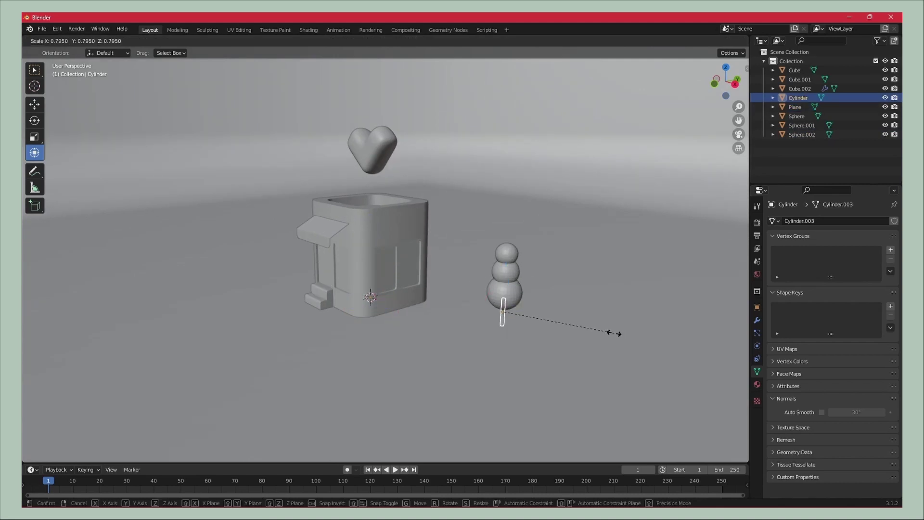
{"action": "left_click", "coordinate": [615, 333]}
{"action": "key", "text": "s"}
{"action": "left_click", "coordinate": [634, 287]}
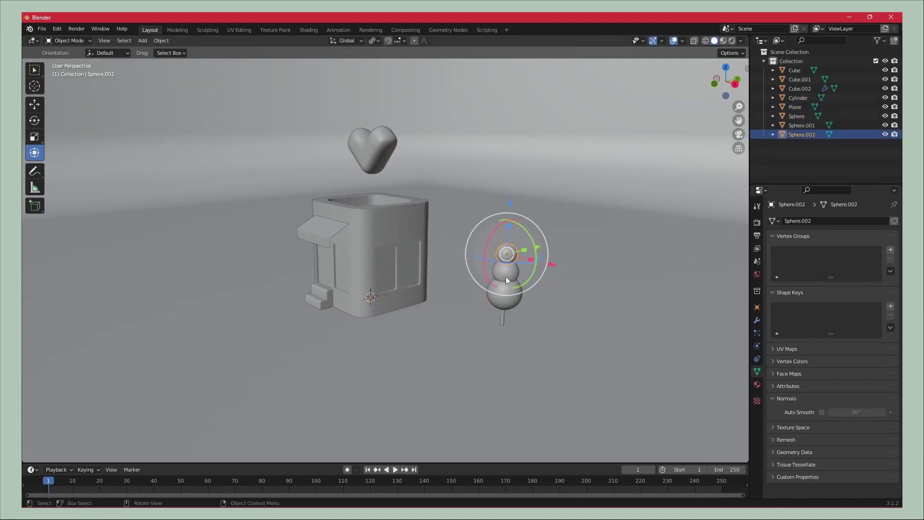
Step: Select the trunk and all spheres and join them into one tree with Ctrl+J
{"action": "left_click", "coordinate": [619, 258]}
{"action": "left_click", "coordinate": [503, 313]}
{"action": "middle_click_drag", "start_coordinate": [503, 313], "coordinate": [554, 304]}
{"action": "left_click", "coordinate": [758, 321]}
{"action": "left_click", "coordinate": [833, 221]}
{"action": "left_click", "coordinate": [452, 239]}
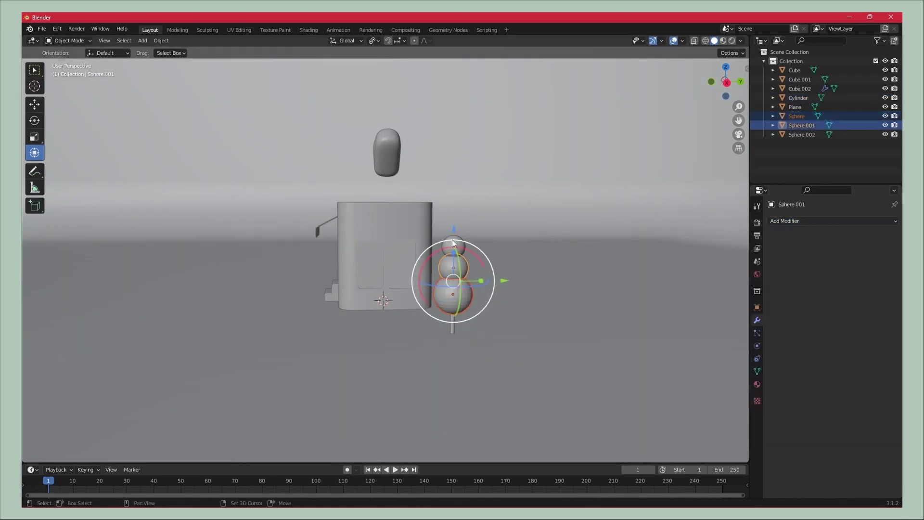
{"action": "key", "text": "ctrl+j"}
{"action": "left_click", "coordinate": [787, 221]}
Step: Add an Array modifier to the tree and set its count to 3
{"action": "left_click", "coordinate": [707, 246]}
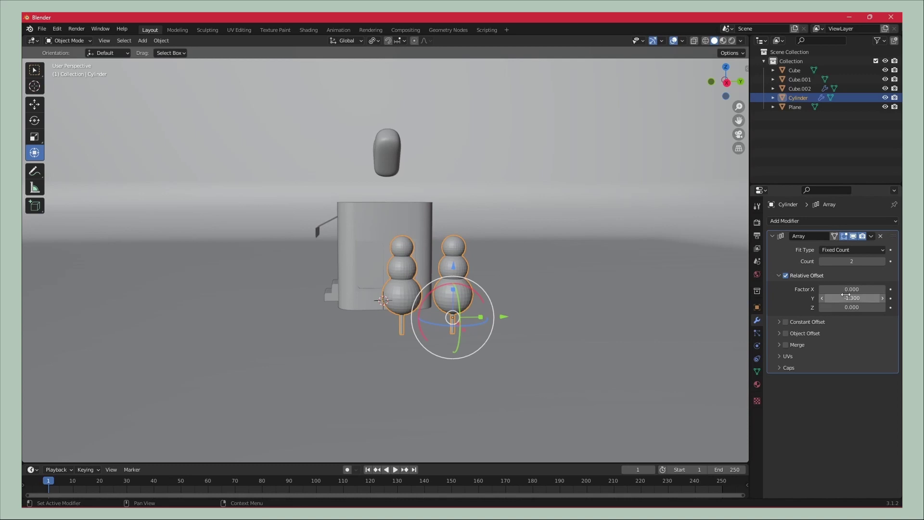
{"action": "left_click", "coordinate": [884, 262]}
{"action": "left_click", "coordinate": [884, 262]}
{"action": "mouse_move", "coordinate": [674, 313]}
{"action": "middle_mouse_down"}
{"action": "mouse_move", "coordinate": [574, 340]}
{"action": "mouse_move", "coordinate": [556, 357]}
{"action": "middle_mouse_up"}
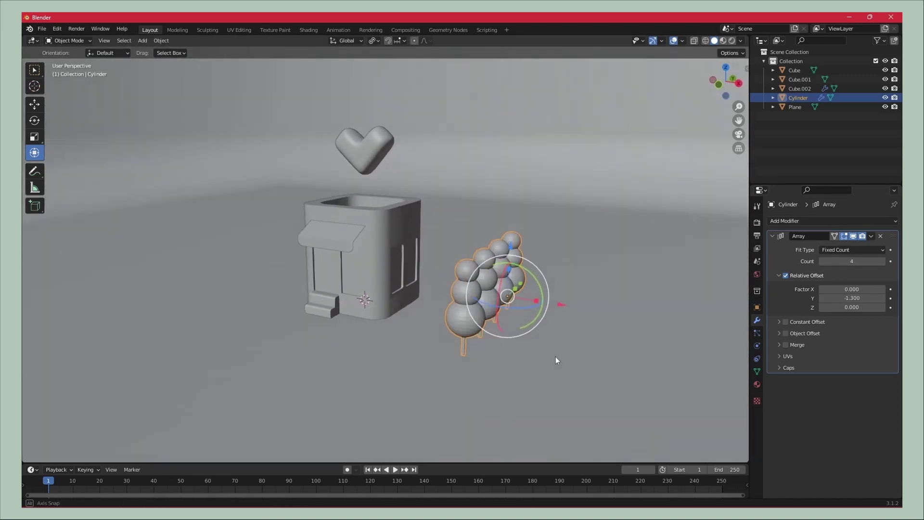
{"action": "mouse_move", "coordinate": [554, 316]}
{"action": "middle_mouse_down"}
{"action": "mouse_move", "coordinate": [521, 308]}
{"action": "mouse_move", "coordinate": [627, 302]}
{"action": "mouse_move", "coordinate": [605, 299]}
{"action": "middle_mouse_up"}
Step: Rotate the row of trees slightly around Z and move it along X beside the shop
{"action": "mouse_move", "coordinate": [520, 352]}
{"action": "left_mouse_down"}
{"action": "mouse_move", "coordinate": [499, 355]}
{"action": "mouse_move", "coordinate": [521, 308]}
{"action": "left_mouse_up"}
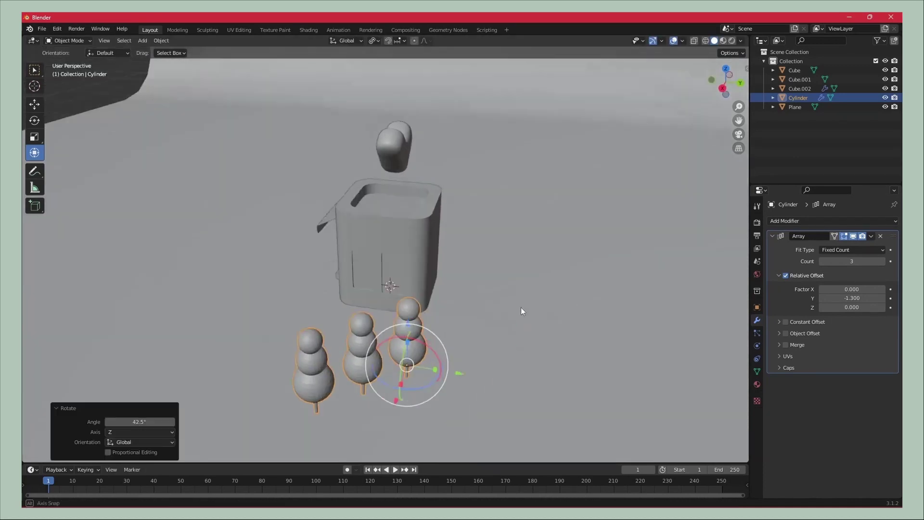
{"action": "left_click_drag", "start_coordinate": [477, 376], "coordinate": [496, 375]}
{"action": "middle_click_drag", "start_coordinate": [496, 375], "coordinate": [531, 296]}
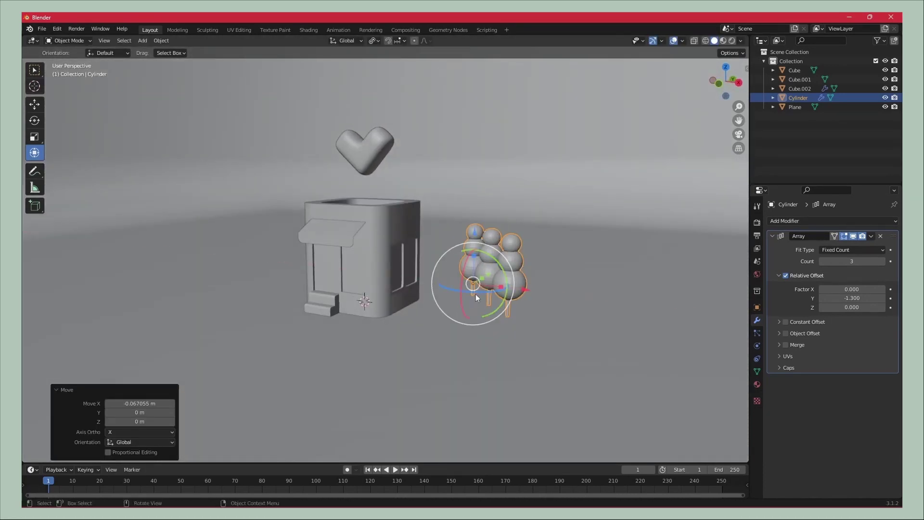
{"action": "left_click", "coordinate": [453, 341]}
{"action": "left_click", "coordinate": [509, 285]}
{"action": "mouse_move", "coordinate": [510, 284]}
{"action": "left_mouse_down"}
{"action": "mouse_move", "coordinate": [464, 287]}
{"action": "mouse_move", "coordinate": [477, 293]}
{"action": "left_mouse_up"}
{"action": "mouse_move", "coordinate": [476, 294]}
{"action": "middle_mouse_down"}
{"action": "mouse_move", "coordinate": [520, 310]}
{"action": "mouse_move", "coordinate": [487, 285]}
{"action": "mouse_move", "coordinate": [429, 268]}
{"action": "middle_mouse_up"}
{"action": "key", "text": "g"}
{"action": "left_click", "coordinate": [495, 264]}
Step: Dismiss the object context menu, select the ground plane and shift the view toward the trees
{"action": "right_click", "coordinate": [490, 269]}
{"action": "left_click", "coordinate": [787, 222]}
{"action": "left_click", "coordinate": [448, 331]}
{"action": "scroll", "coordinate": [508, 301], "scroll_direction": "up", "scroll_amount": 3}
{"action": "middle_click_drag", "start_coordinate": [507, 302], "coordinate": [460, 331], "text": "shift"}
{"action": "key", "text": "shift+a"}
Step: Add a small UV sphere and move it to the base of the trees
{"action": "left_click", "coordinate": [600, 136]}
{"action": "key", "text": "s"}
{"action": "left_click", "coordinate": [362, 314]}
{"action": "left_click", "coordinate": [401, 332]}
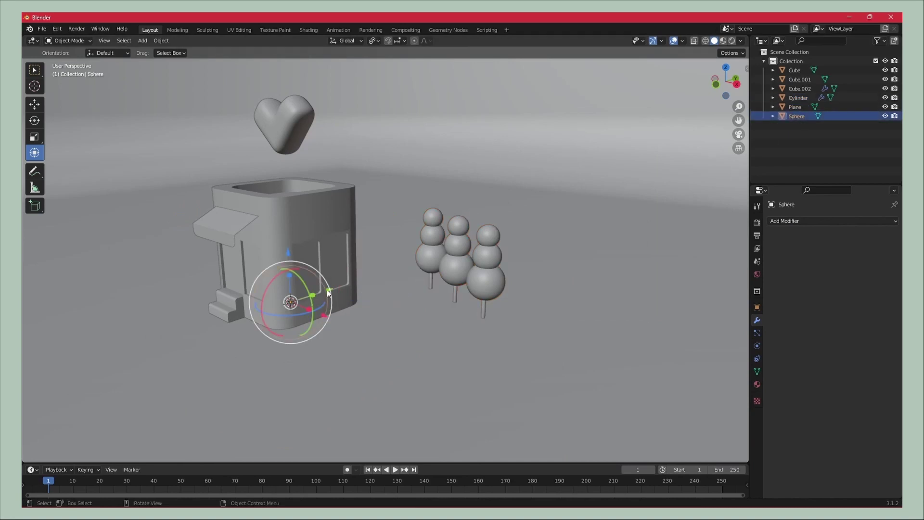
{"action": "left_click_drag", "start_coordinate": [327, 292], "coordinate": [487, 355]}
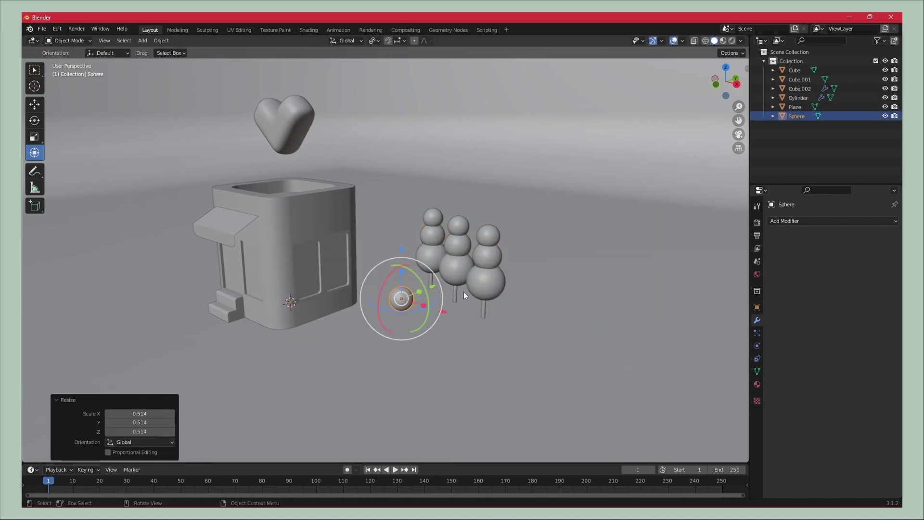
{"action": "middle_click_drag", "start_coordinate": [464, 292], "coordinate": [438, 308]}
{"action": "left_click_drag", "start_coordinate": [438, 308], "coordinate": [445, 312]}
{"action": "mouse_move", "coordinate": [445, 312]}
{"action": "middle_mouse_down"}
{"action": "mouse_move", "coordinate": [438, 295]}
{"action": "mouse_move", "coordinate": [447, 296]}
{"action": "middle_mouse_up"}
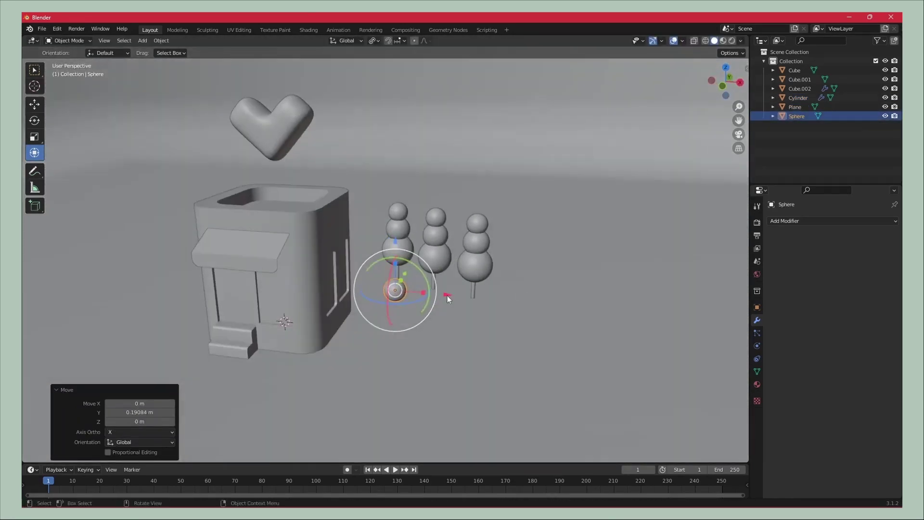
Step: Complete the sphere cluster and join the bush spheres into one object with Ctrl+J
{"action": "left_click", "coordinate": [487, 305]}
{"action": "middle_click_drag", "start_coordinate": [487, 304], "coordinate": [491, 320]}
{"action": "left_click", "coordinate": [426, 245], "text": "shift"}
{"action": "left_click", "coordinate": [390, 241], "text": "shift"}
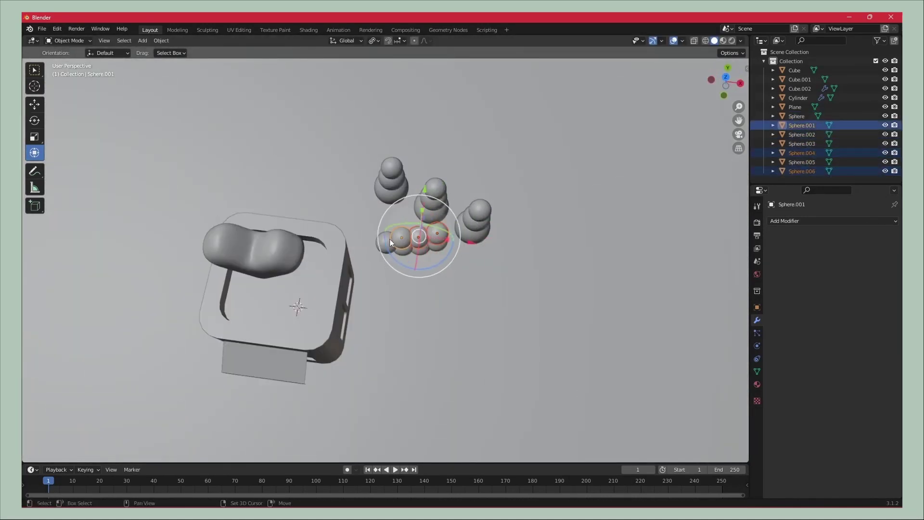
{"action": "left_click", "coordinate": [435, 247], "text": "shift"}
{"action": "middle_click_drag", "start_coordinate": [435, 246], "coordinate": [462, 265]}
{"action": "key", "text": "ctrl+j"}
{"action": "left_click_drag", "start_coordinate": [462, 264], "coordinate": [459, 211]}
Step: Turn the joined bush and raise it slightly into place by the trees
{"action": "mouse_move", "coordinate": [459, 211]}
{"action": "middle_mouse_down"}
{"action": "mouse_move", "coordinate": [479, 317]}
{"action": "mouse_move", "coordinate": [401, 355]}
{"action": "mouse_move", "coordinate": [550, 339]}
{"action": "middle_mouse_up"}
{"action": "key", "text": "g"}
{"action": "left_click", "coordinate": [479, 316]}
{"action": "left_click_drag", "start_coordinate": [474, 336], "coordinate": [473, 297]}
{"action": "left_click", "coordinate": [460, 274]}
{"action": "mouse_move", "coordinate": [461, 274]}
{"action": "middle_mouse_down"}
{"action": "mouse_move", "coordinate": [283, 338]}
{"action": "mouse_move", "coordinate": [427, 307]}
{"action": "mouse_move", "coordinate": [582, 310]}
{"action": "mouse_move", "coordinate": [472, 282]}
{"action": "mouse_move", "coordinate": [519, 268]}
{"action": "mouse_move", "coordinate": [458, 337]}
{"action": "mouse_move", "coordinate": [465, 362]}
{"action": "mouse_move", "coordinate": [504, 309]}
{"action": "mouse_move", "coordinate": [384, 318]}
{"action": "mouse_move", "coordinate": [415, 280]}
{"action": "mouse_move", "coordinate": [455, 317]}
{"action": "mouse_move", "coordinate": [401, 321]}
{"action": "mouse_move", "coordinate": [449, 316]}
{"action": "mouse_move", "coordinate": [464, 334]}
{"action": "middle_mouse_up"}
Step: Copy-paste a second bush, Sphere.001, and place it beside the first
{"action": "key", "text": "ctrl+c"}
{"action": "key", "text": "ctrl+v"}
{"action": "key", "text": "r"}
{"action": "left_click", "coordinate": [501, 307]}
{"action": "left_click", "coordinate": [491, 294]}
{"action": "left_click", "coordinate": [504, 310]}
{"action": "left_click", "coordinate": [439, 279]}
{"action": "left_click", "coordinate": [455, 317]}
{"action": "scroll", "coordinate": [381, 323], "scroll_direction": "up", "scroll_amount": 5}
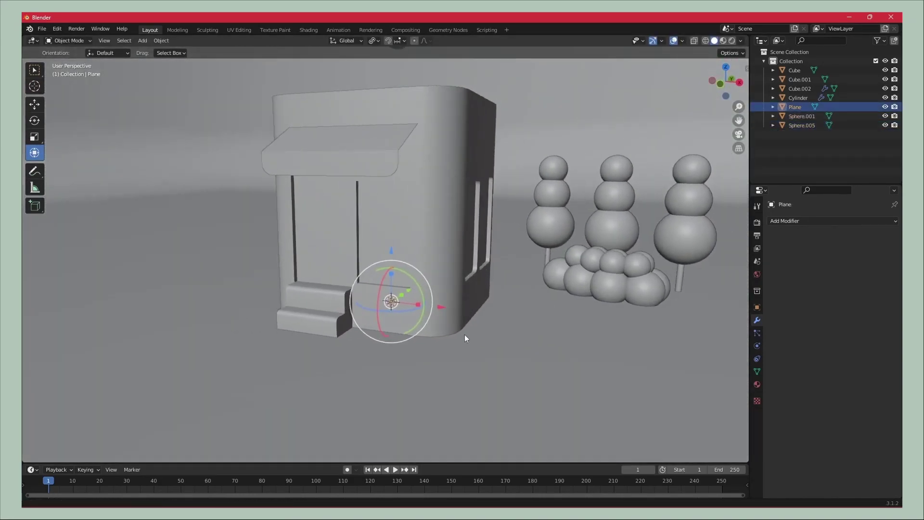
Step: Add a small cube and place it beside the shop's front steps
{"action": "scroll", "coordinate": [470, 344], "scroll_direction": "up", "scroll_amount": 3}
{"action": "key", "text": "shift+a"}
{"action": "left_click", "coordinate": [524, 147]}
{"action": "scroll", "coordinate": [621, 233], "scroll_direction": "down", "scroll_amount": 5}
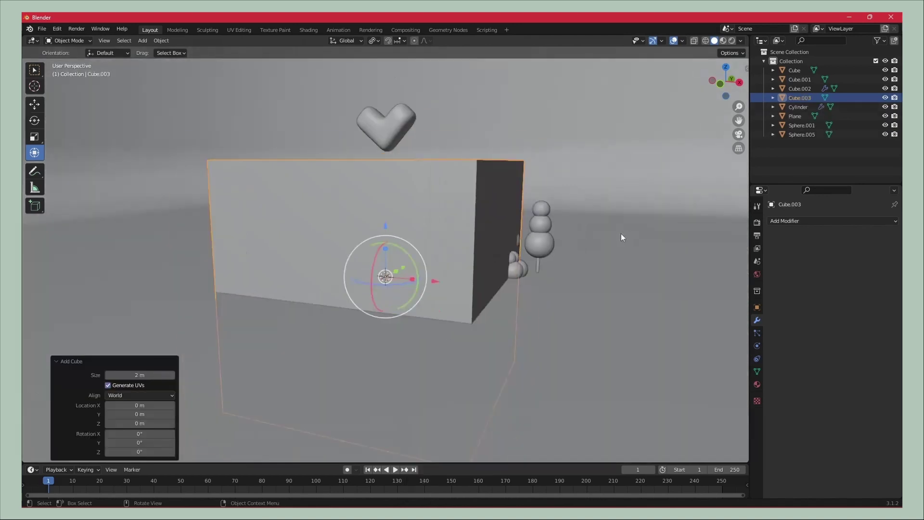
{"action": "key", "text": "s"}
{"action": "left_click", "coordinate": [434, 269]}
{"action": "middle_click_drag", "start_coordinate": [433, 270], "coordinate": [415, 277]}
{"action": "left_click", "coordinate": [379, 299]}
{"action": "scroll", "coordinate": [449, 342], "scroll_direction": "down", "scroll_amount": 4}
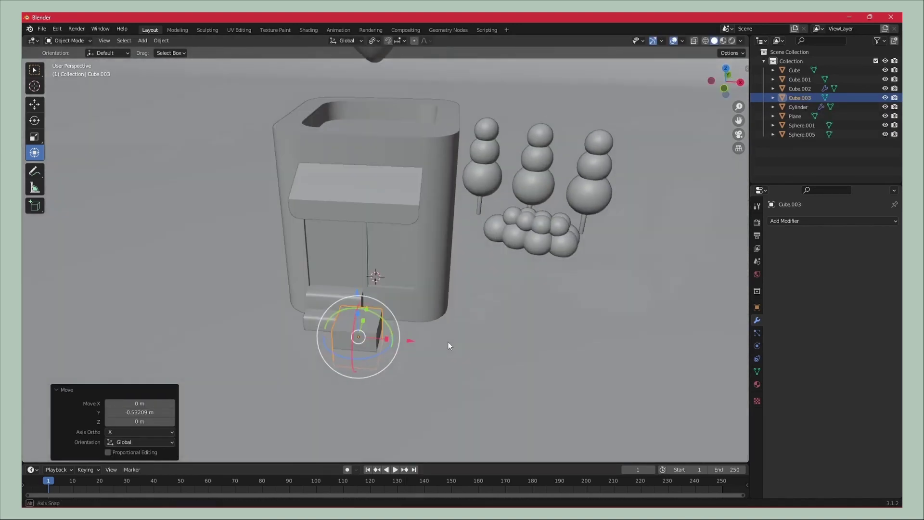
Step: Widen the cube along X, shrink it slightly, and raise it along Z
{"action": "key", "text": "s"}
{"action": "key", "text": "x"}
{"action": "left_click", "coordinate": [417, 330]}
{"action": "scroll", "coordinate": [417, 331], "scroll_direction": "up", "scroll_amount": 4}
{"action": "key", "text": "s"}
{"action": "left_click", "coordinate": [451, 326]}
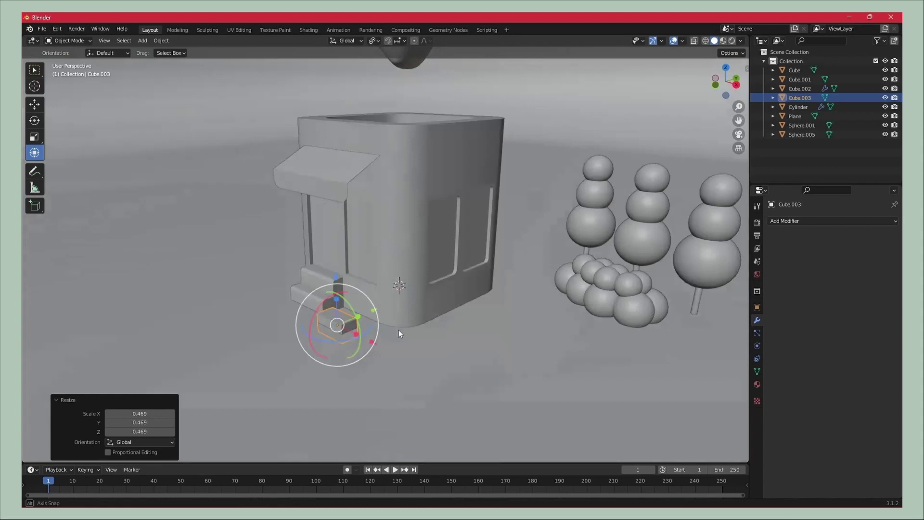
{"action": "middle_click_drag", "start_coordinate": [399, 330], "coordinate": [366, 289]}
{"action": "key", "text": "g"}
{"action": "key", "text": "z"}
{"action": "left_click", "coordinate": [340, 260]}
Step: Inset the cube's top face and extrude it down to form a recess
{"action": "mouse_move", "coordinate": [341, 260]}
{"action": "middle_mouse_down"}
{"action": "mouse_move", "coordinate": [456, 270]}
{"action": "mouse_move", "coordinate": [438, 307]}
{"action": "middle_mouse_up"}
{"action": "scroll", "coordinate": [438, 308], "scroll_direction": "up", "scroll_amount": 3}
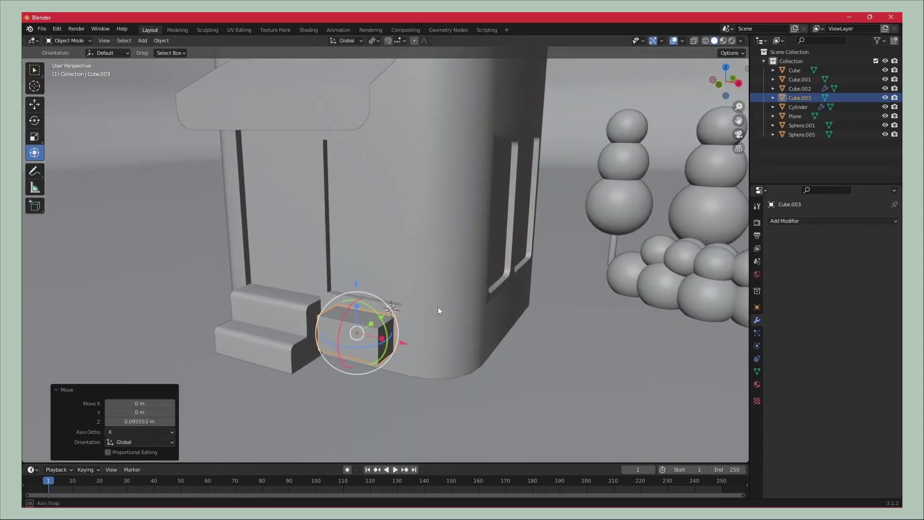
{"action": "key", "text": "g"}
{"action": "key", "text": "z"}
{"action": "right_click", "coordinate": [398, 299]}
{"action": "mouse_move", "coordinate": [400, 272]}
{"action": "middle_mouse_down"}
{"action": "mouse_move", "coordinate": [404, 299]}
{"action": "mouse_move", "coordinate": [370, 320]}
{"action": "middle_mouse_up"}
{"action": "key", "text": "Tab"}
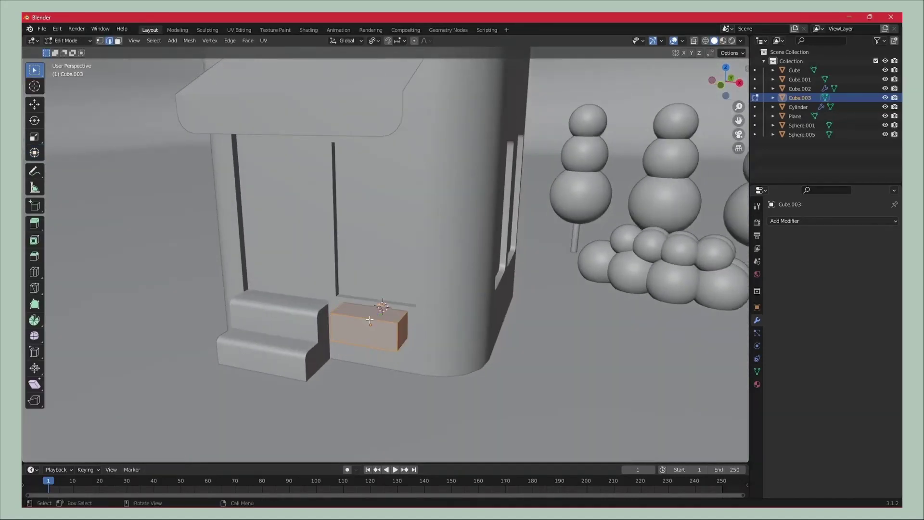
{"action": "left_click", "coordinate": [670, 322]}
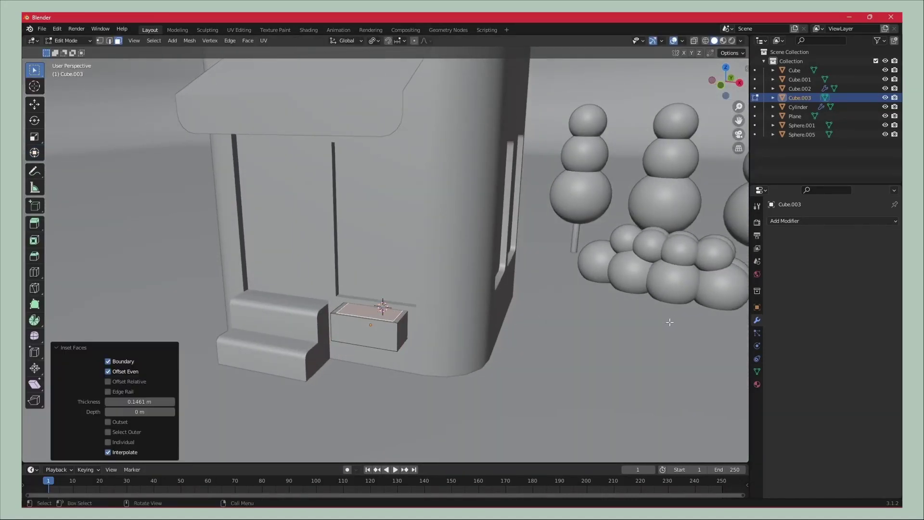
{"action": "left_click", "coordinate": [570, 318]}
{"action": "key", "text": "Tab"}
{"action": "mouse_move", "coordinate": [570, 317]}
{"action": "middle_mouse_down"}
{"action": "mouse_move", "coordinate": [528, 368]}
{"action": "mouse_move", "coordinate": [484, 368]}
{"action": "mouse_move", "coordinate": [463, 404]}
{"action": "middle_mouse_up"}
Step: Settle the box, Cube.003, against the shop wall beside the entrance steps
{"action": "left_click", "coordinate": [512, 343]}
{"action": "left_click", "coordinate": [428, 297]}
{"action": "left_click", "coordinate": [590, 330]}
{"action": "mouse_move", "coordinate": [591, 330]}
{"action": "middle_mouse_down"}
{"action": "mouse_move", "coordinate": [490, 355]}
{"action": "mouse_move", "coordinate": [469, 343]}
{"action": "middle_mouse_up"}
Step: Add a small icosphere and raise it onto the planter box
{"action": "key", "text": "shift+a"}
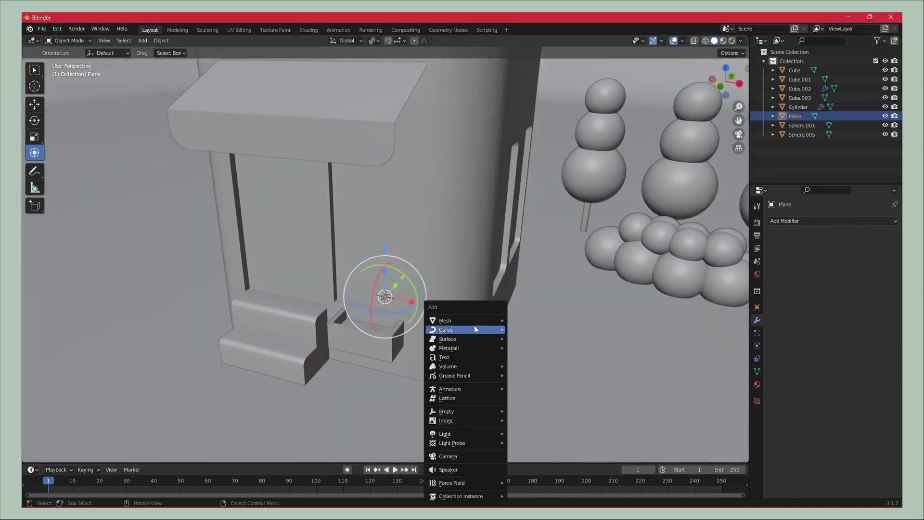
{"action": "left_click", "coordinate": [553, 158]}
{"action": "key", "text": "s"}
{"action": "left_click", "coordinate": [410, 302]}
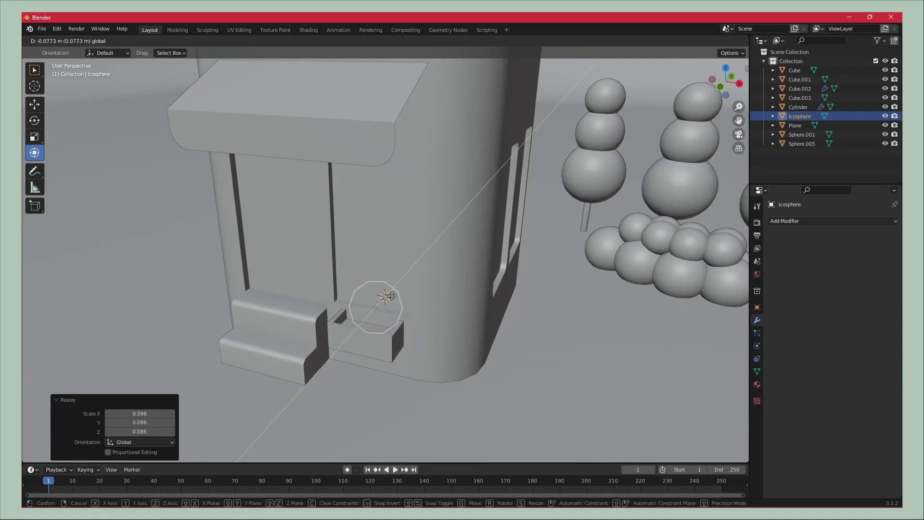
{"action": "left_click", "coordinate": [373, 350]}
{"action": "left_click_drag", "start_coordinate": [339, 337], "coordinate": [345, 305]}
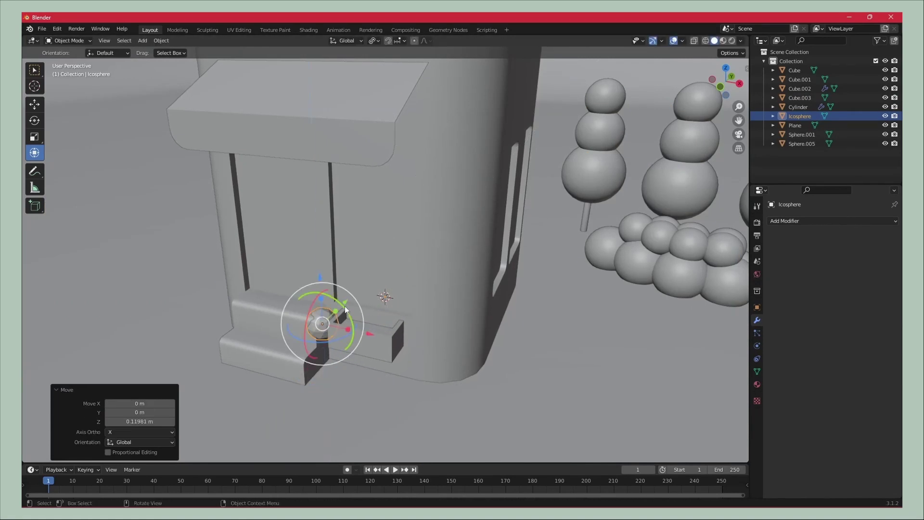
{"action": "middle_click_drag", "start_coordinate": [440, 305], "coordinate": [403, 281]}
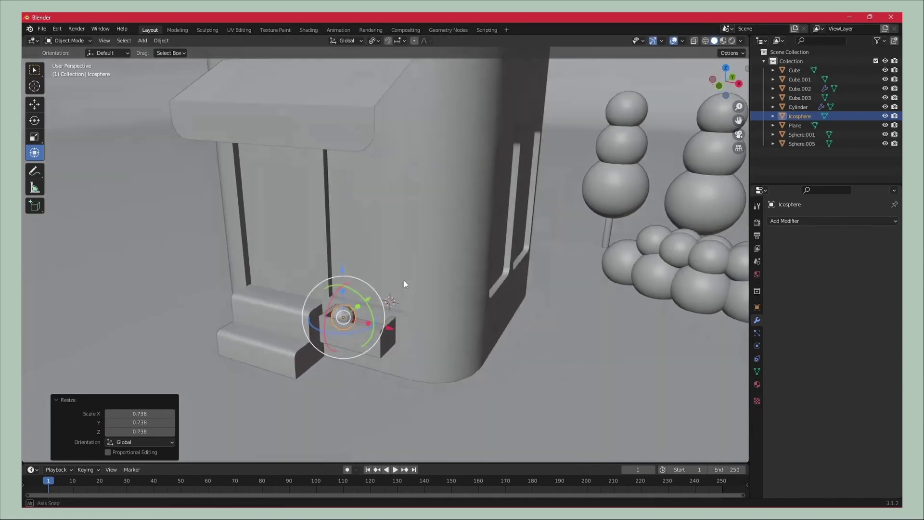
Step: Paste several icosphere copies and spread them along the planter box
{"action": "key", "text": "ctrl+c"}
{"action": "key", "text": "ctrl+v"}
{"action": "left_click", "coordinate": [354, 322]}
{"action": "middle_click_drag", "start_coordinate": [456, 320], "coordinate": [372, 336]}
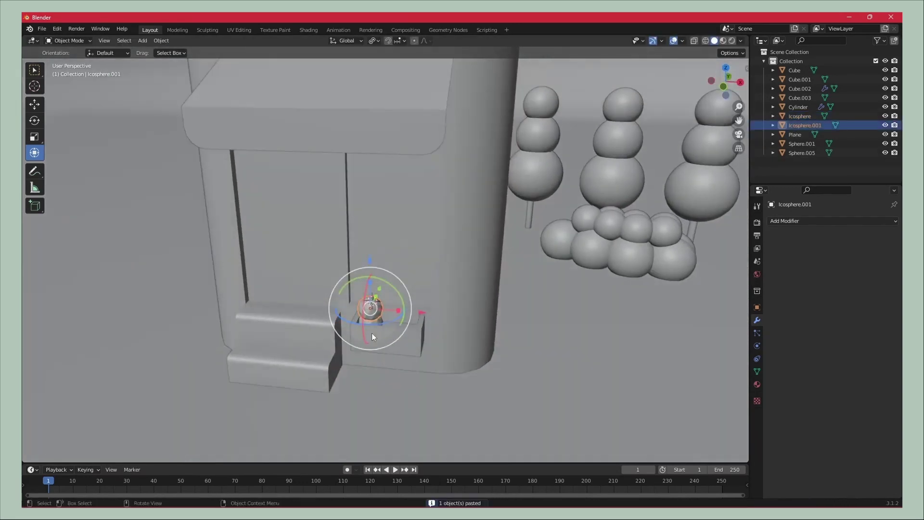
{"action": "key", "text": "ctrl+v"}
{"action": "key", "text": "ctrl+v"}
{"action": "key", "text": "g"}
{"action": "left_click", "coordinate": [461, 327]}
{"action": "key", "text": "ctrl+v"}
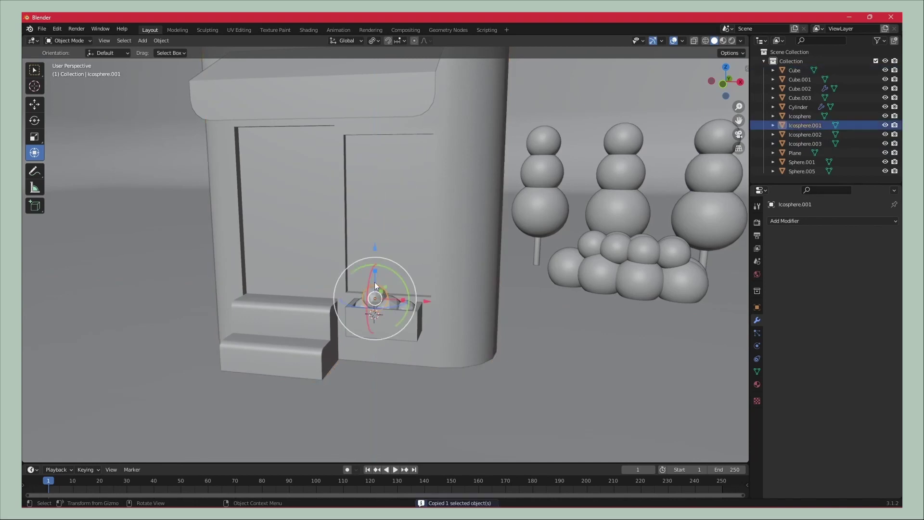
{"action": "left_click_drag", "start_coordinate": [375, 282], "coordinate": [510, 313]}
Step: Resize an icosphere to about three-quarter size, filling the planter with five balls
{"action": "key", "text": "s"}
{"action": "left_click", "coordinate": [519, 360]}
{"action": "middle_click_drag", "start_coordinate": [519, 360], "coordinate": [486, 271]}
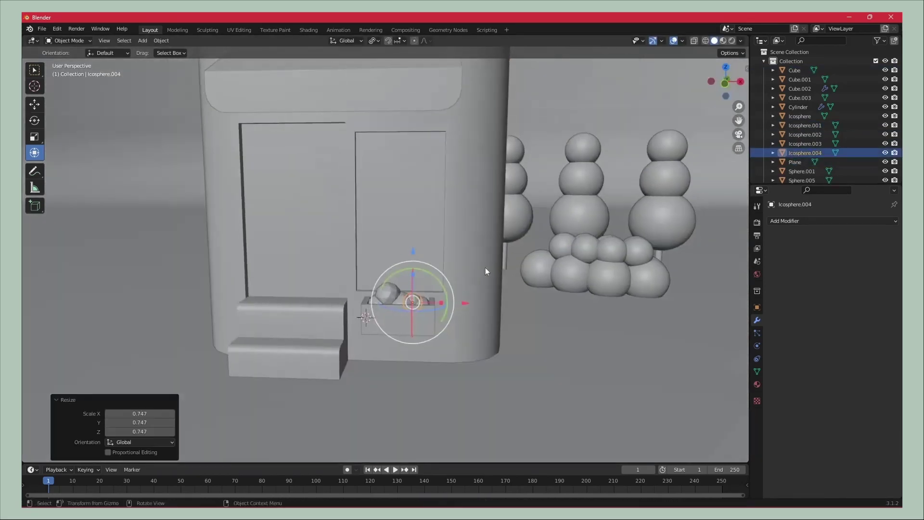
{"action": "right_click", "coordinate": [419, 242]}
{"action": "mouse_move", "coordinate": [419, 241]}
{"action": "middle_mouse_down"}
{"action": "mouse_move", "coordinate": [463, 389]}
{"action": "mouse_move", "coordinate": [367, 304]}
{"action": "middle_mouse_up"}
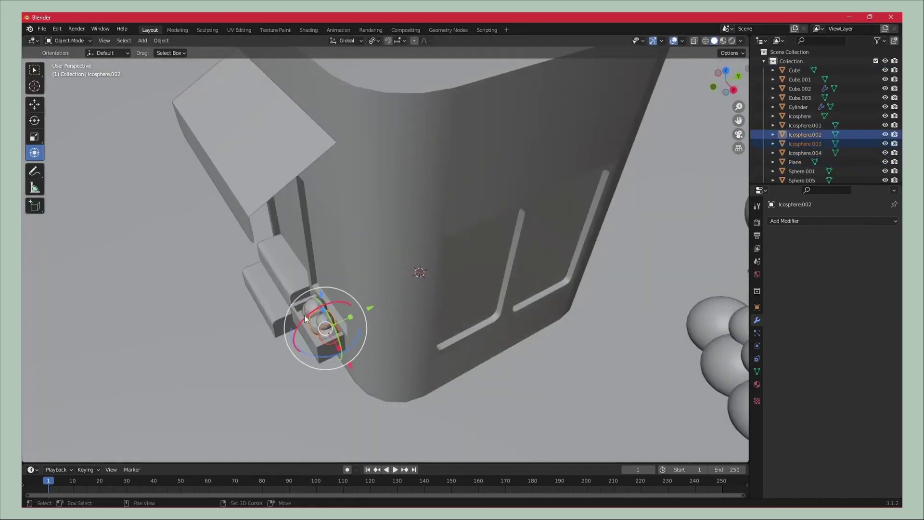
{"action": "left_click", "coordinate": [304, 315]}
{"action": "left_click", "coordinate": [337, 347]}
{"action": "mouse_move", "coordinate": [337, 346]}
{"action": "middle_mouse_down"}
{"action": "mouse_move", "coordinate": [368, 356]}
{"action": "mouse_move", "coordinate": [429, 299]}
{"action": "middle_mouse_up"}
Step: Add a new cube, Cube.004, and scale it down
{"action": "key", "text": "shift+a"}
{"action": "left_click", "coordinate": [487, 133]}
{"action": "key", "text": "s"}
{"action": "left_click", "coordinate": [401, 316]}
Step: Flatten the cube into a thin vertical bar and raise it into the window
{"action": "left_click", "coordinate": [381, 295]}
{"action": "mouse_move", "coordinate": [382, 294]}
{"action": "middle_mouse_down"}
{"action": "mouse_move", "coordinate": [429, 293]}
{"action": "mouse_move", "coordinate": [422, 301]}
{"action": "middle_mouse_up"}
{"action": "left_click", "coordinate": [421, 288]}
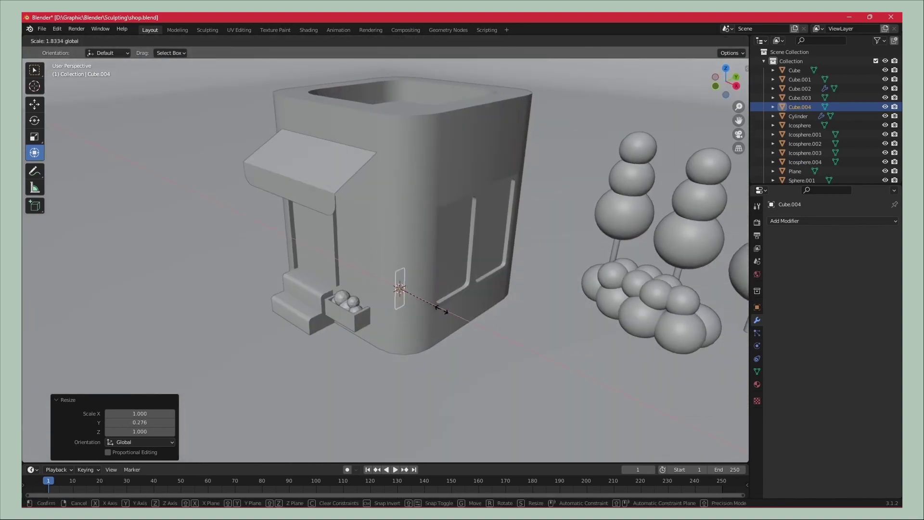
{"action": "left_click", "coordinate": [338, 327]}
{"action": "middle_click_drag", "start_coordinate": [338, 327], "coordinate": [378, 360]}
{"action": "left_click", "coordinate": [400, 360]}
{"action": "left_click_drag", "start_coordinate": [357, 311], "coordinate": [376, 225]}
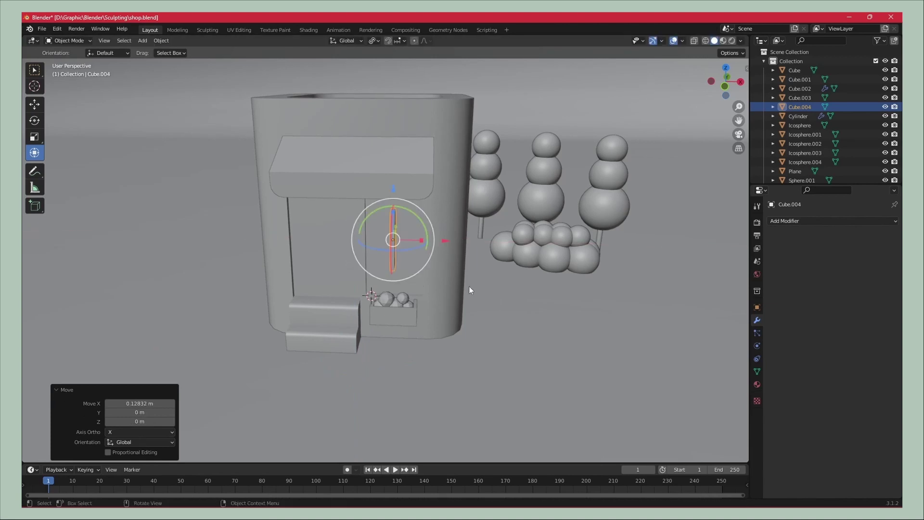
{"action": "left_click", "coordinate": [395, 176]}
Step: Adjust the vertical bar's height and push it into the window recess
{"action": "middle_click_drag", "start_coordinate": [394, 175], "coordinate": [403, 216]}
{"action": "left_click_drag", "start_coordinate": [336, 201], "coordinate": [388, 227]}
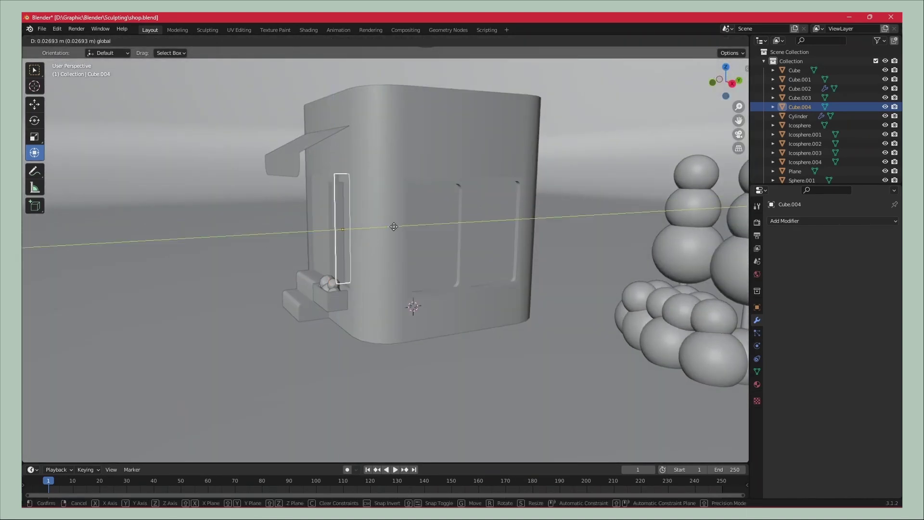
{"action": "left_click", "coordinate": [345, 184]}
{"action": "middle_click_drag", "start_coordinate": [344, 184], "coordinate": [473, 396]}
{"action": "left_click", "coordinate": [473, 395]}
{"action": "scroll", "coordinate": [470, 280], "scroll_direction": "up", "scroll_amount": 3}
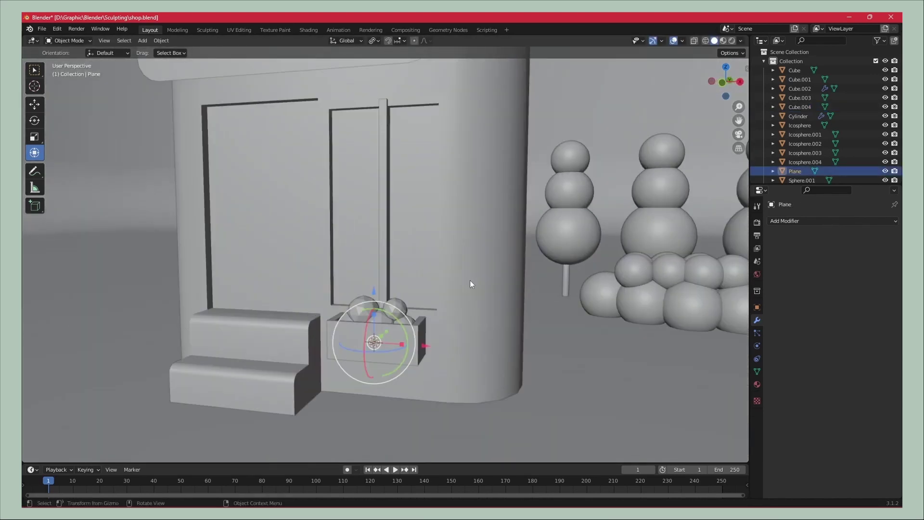
{"action": "scroll", "coordinate": [405, 278], "scroll_direction": "up", "scroll_amount": 2}
{"action": "left_click_drag", "start_coordinate": [354, 224], "coordinate": [360, 281]}
{"action": "mouse_move", "coordinate": [360, 280]}
{"action": "middle_mouse_down"}
{"action": "mouse_move", "coordinate": [446, 288]}
{"action": "mouse_move", "coordinate": [410, 290]}
{"action": "middle_mouse_up"}
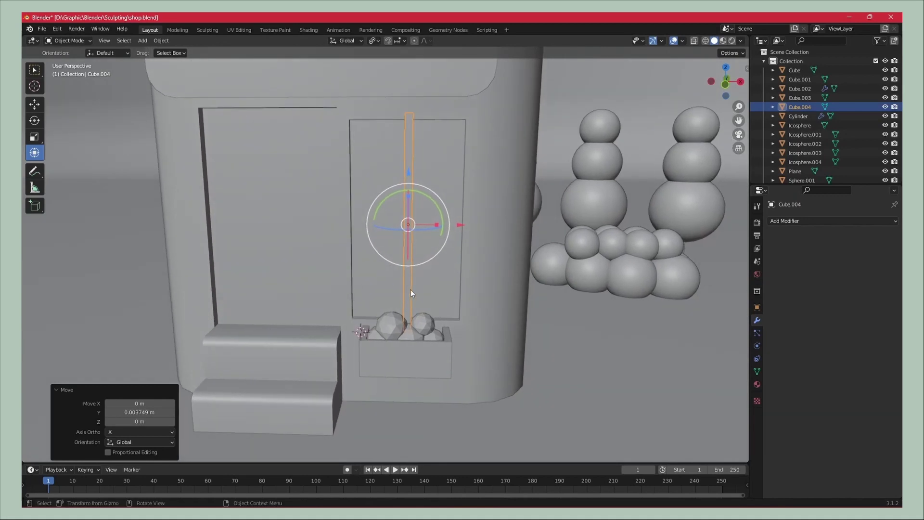
{"action": "left_click", "coordinate": [586, 357]}
Step: Paste a copy of the bar and rotate it 90° into a horizontal crossbar
{"action": "key", "text": "ctrl+v"}
{"action": "left_click_drag", "start_coordinate": [431, 202], "coordinate": [470, 231]}
{"action": "key", "text": "ctrl+z"}
{"action": "type", "text": "r"}
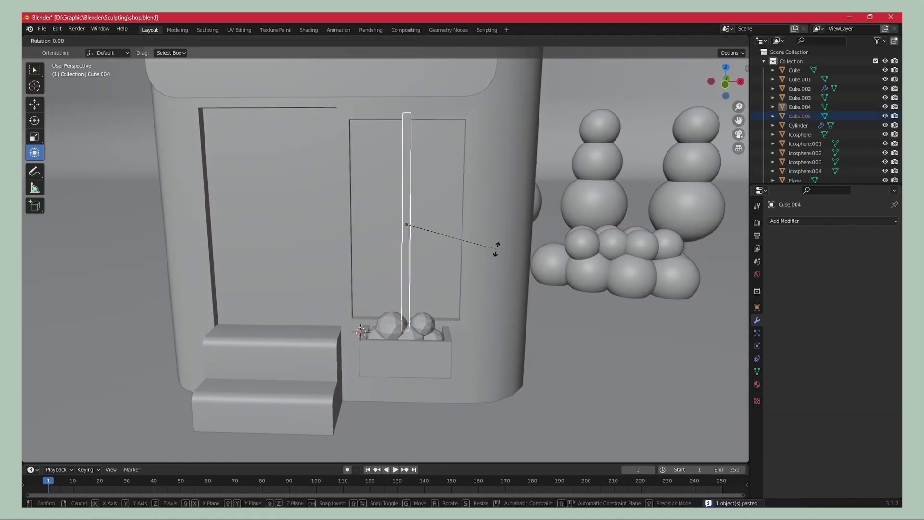
{"action": "type", "text": "0"}
{"action": "key", "text": "Return"}
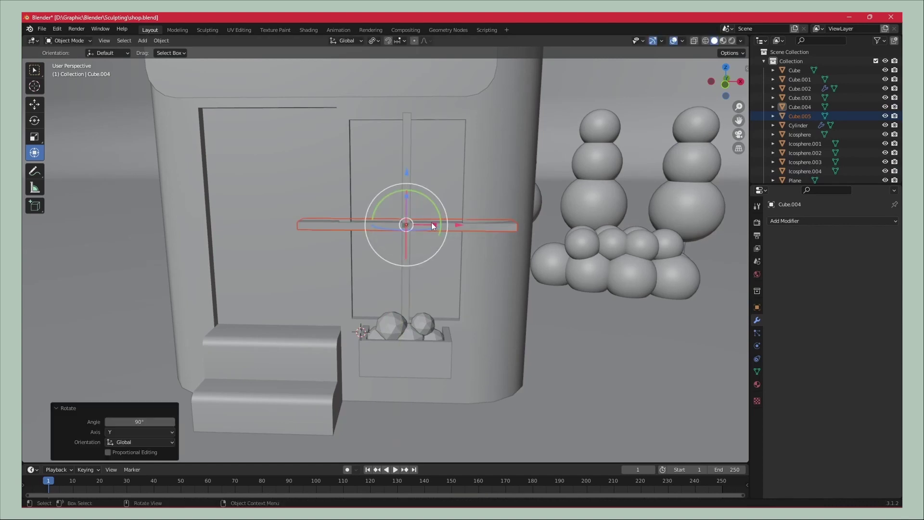
{"action": "left_click", "coordinate": [418, 223]}
{"action": "left_click", "coordinate": [574, 383]}
{"action": "middle_click_drag", "start_coordinate": [574, 383], "coordinate": [488, 391]}
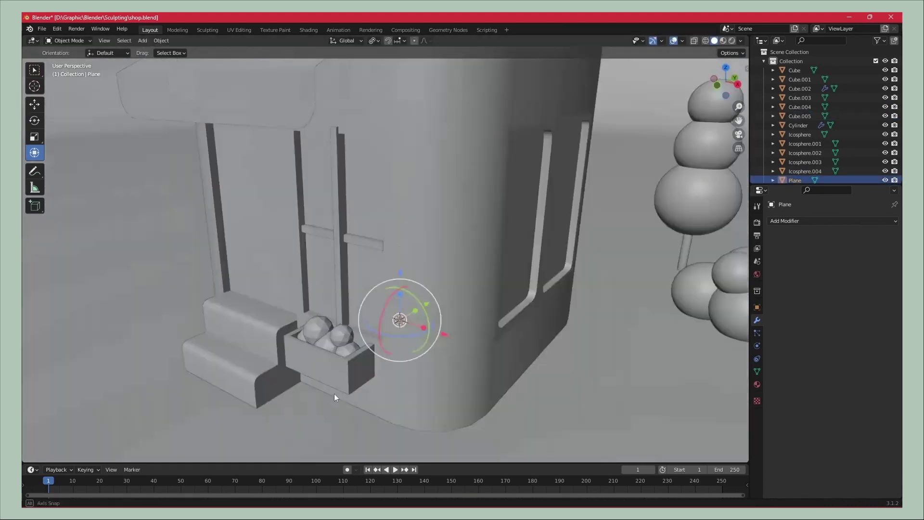
{"action": "middle_click_drag", "start_coordinate": [333, 238], "coordinate": [406, 383]}
Step: Slide the crossbar sideways and to the window's depth to complete the cross
{"action": "left_click", "coordinate": [424, 228], "text": "shift"}
{"action": "left_click_drag", "start_coordinate": [424, 227], "coordinate": [435, 229]}
{"action": "mouse_move", "coordinate": [436, 229]}
{"action": "middle_mouse_down"}
{"action": "mouse_move", "coordinate": [344, 309]}
{"action": "mouse_move", "coordinate": [310, 313]}
{"action": "middle_mouse_up"}
{"action": "left_click_drag", "start_coordinate": [310, 313], "coordinate": [315, 308]}
{"action": "mouse_move", "coordinate": [315, 308]}
{"action": "middle_mouse_down"}
{"action": "mouse_move", "coordinate": [443, 237]}
{"action": "mouse_move", "coordinate": [190, 273]}
{"action": "mouse_move", "coordinate": [267, 310]}
{"action": "mouse_move", "coordinate": [397, 236]}
{"action": "middle_mouse_up"}
{"action": "left_click", "coordinate": [191, 273]}
Step: Copy the window cross and move it along Y into the second window
{"action": "left_click", "coordinate": [398, 235]}
{"action": "key", "text": "ctrl+c"}
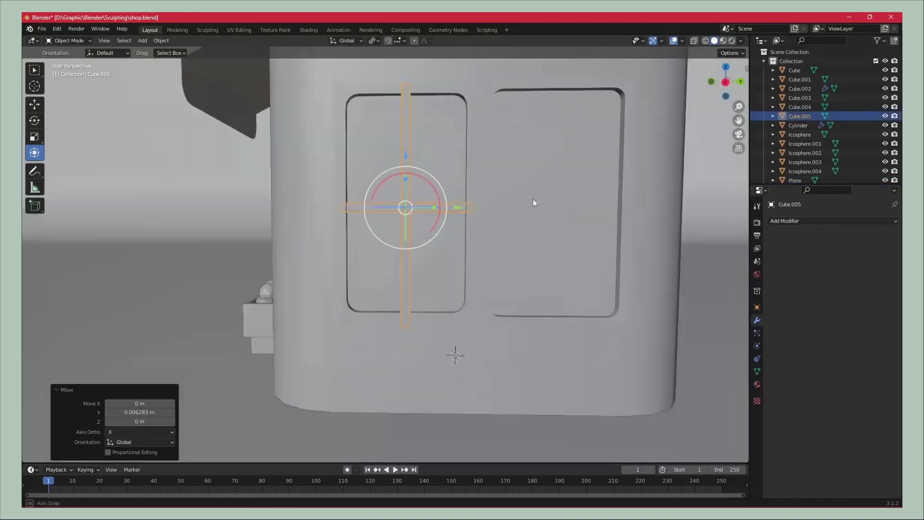
{"action": "middle_click_drag", "start_coordinate": [533, 198], "coordinate": [453, 227]}
{"action": "key", "text": "ctrl+v"}
{"action": "left_click_drag", "start_coordinate": [454, 226], "coordinate": [643, 245]}
{"action": "middle_click_drag", "start_coordinate": [643, 248], "coordinate": [476, 198]}
{"action": "key", "text": "g"}
{"action": "key", "text": "y"}
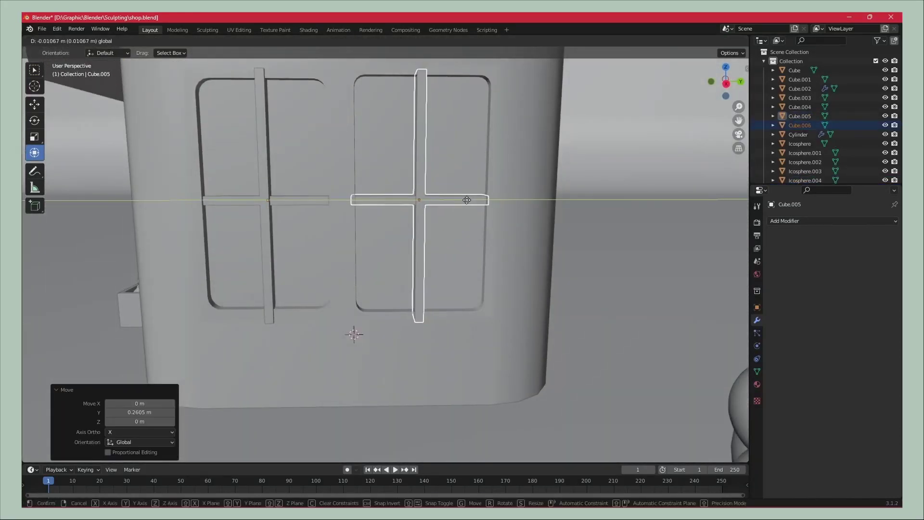
{"action": "left_click", "coordinate": [468, 200]}
{"action": "scroll", "coordinate": [542, 216], "scroll_direction": "down", "scroll_amount": 5}
{"action": "mouse_move", "coordinate": [542, 216]}
{"action": "middle_mouse_down"}
{"action": "mouse_move", "coordinate": [507, 284]}
{"action": "mouse_move", "coordinate": [422, 305]}
{"action": "middle_mouse_up"}
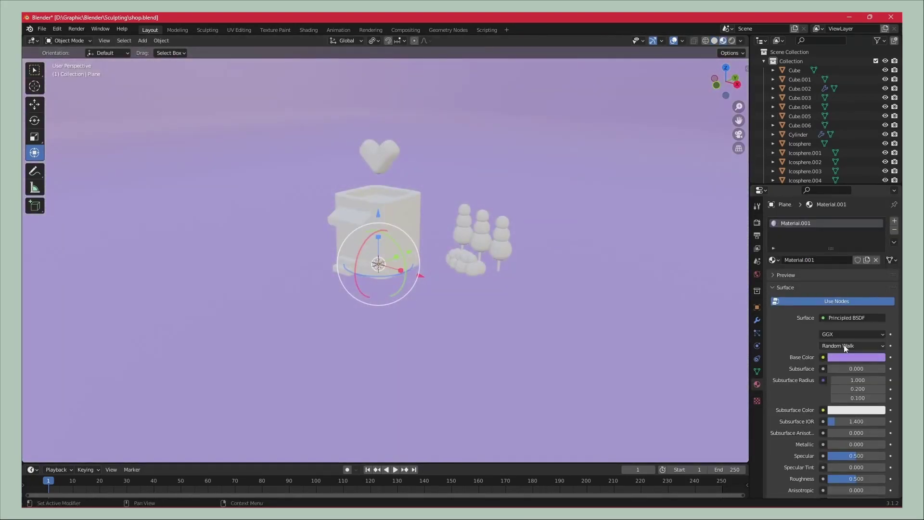
Step: Make the ground plane's base colour lilac and the cloud-shaped bushes purple
{"action": "left_click", "coordinate": [849, 357]}
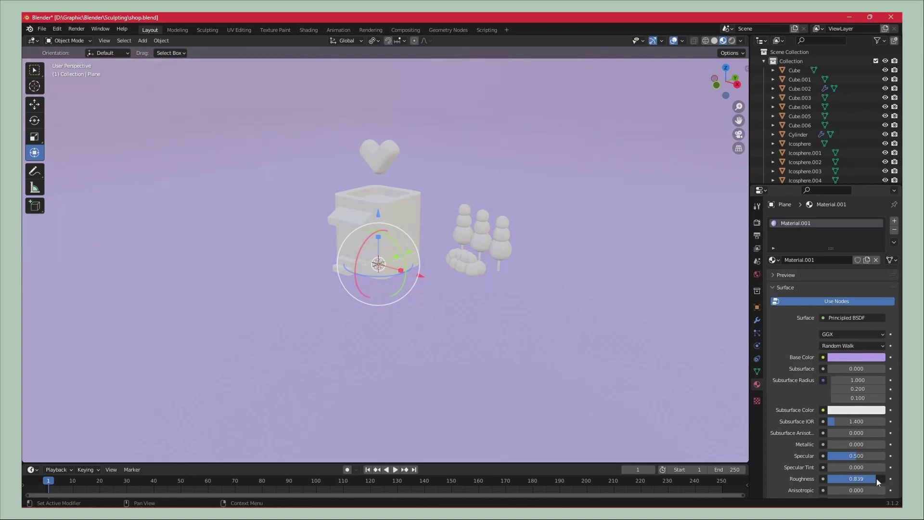
{"action": "scroll", "coordinate": [380, 253], "scroll_direction": "up", "scroll_amount": 2}
{"action": "left_click", "coordinate": [506, 269]}
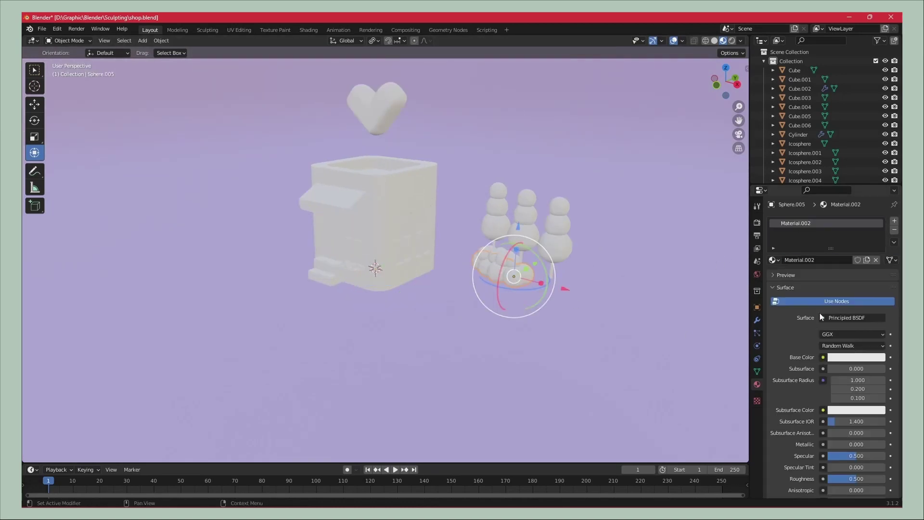
{"action": "left_click", "coordinate": [857, 357]}
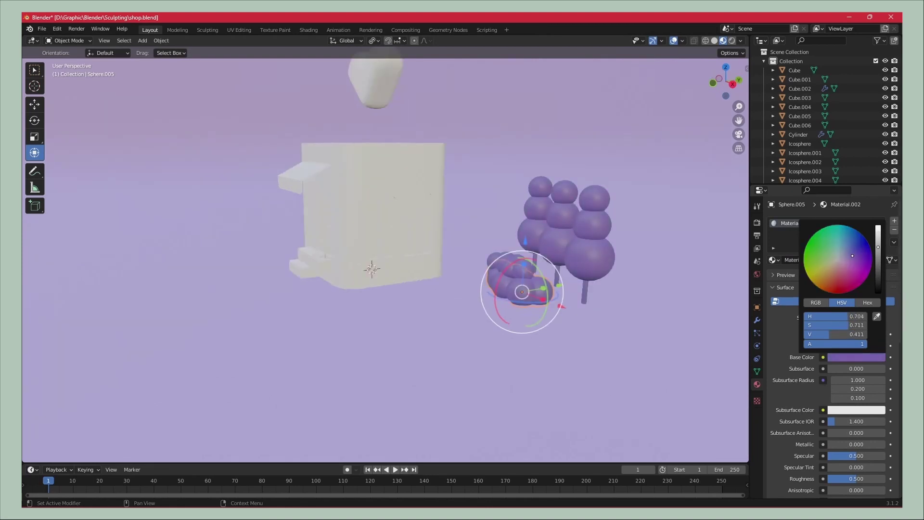
Step: Assign a new black Material.003 to the linked tree-trunk geometry in Edit Mode
{"action": "left_click", "coordinate": [594, 300]}
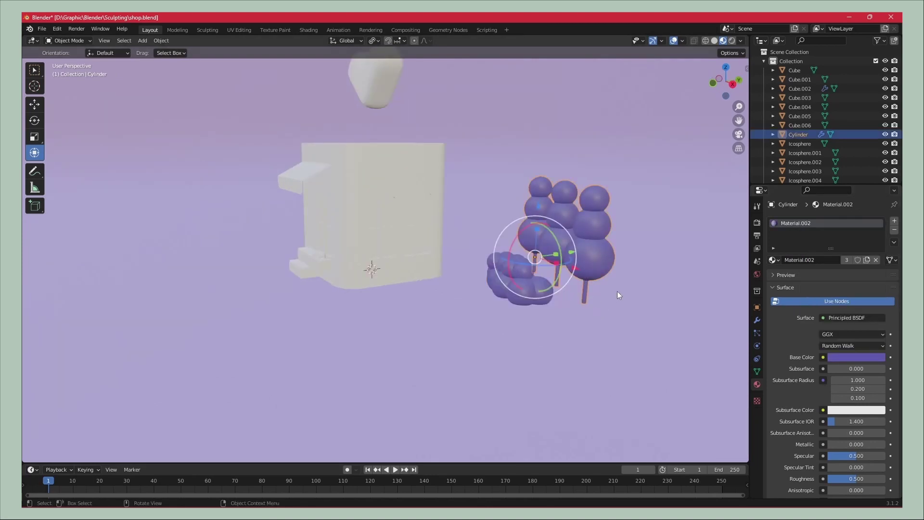
{"action": "key", "text": "Tab"}
{"action": "key", "text": "l"}
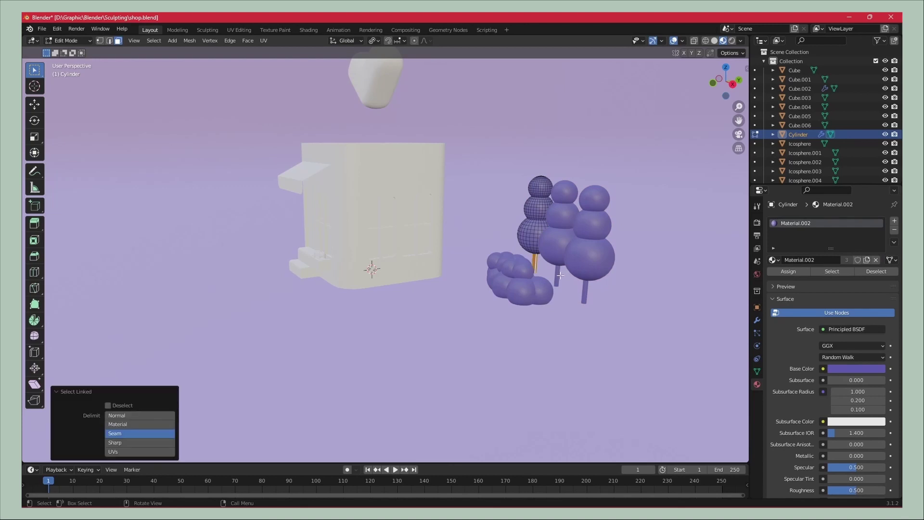
{"action": "left_click", "coordinate": [895, 221]}
{"action": "left_click", "coordinate": [818, 278]}
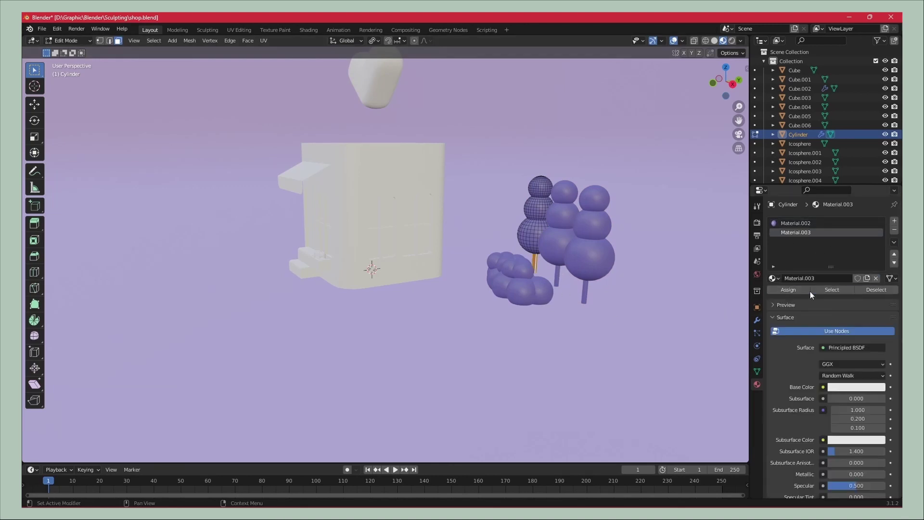
{"action": "left_click", "coordinate": [851, 387]}
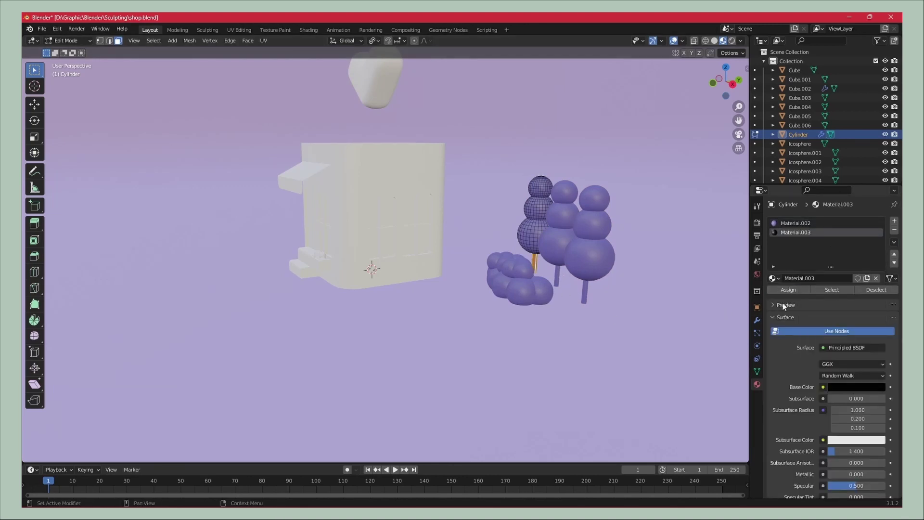
{"action": "key", "text": "Tab"}
{"action": "mouse_move", "coordinate": [608, 337]}
{"action": "middle_mouse_down"}
{"action": "mouse_move", "coordinate": [524, 338]}
{"action": "mouse_move", "coordinate": [572, 331]}
{"action": "middle_mouse_up"}
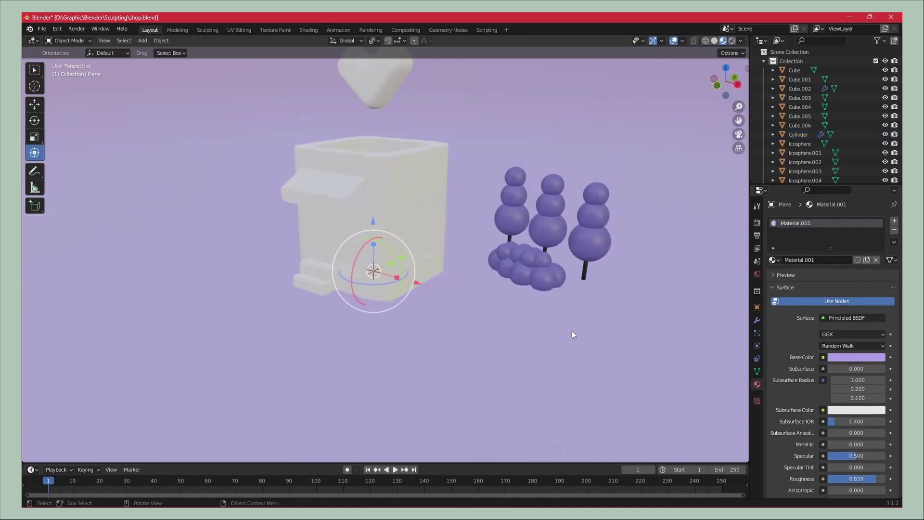
Step: Give the shop building a new lavender material, Material.004
{"action": "left_click", "coordinate": [794, 70]}
{"action": "left_click", "coordinate": [847, 260]}
{"action": "left_click", "coordinate": [857, 357]}
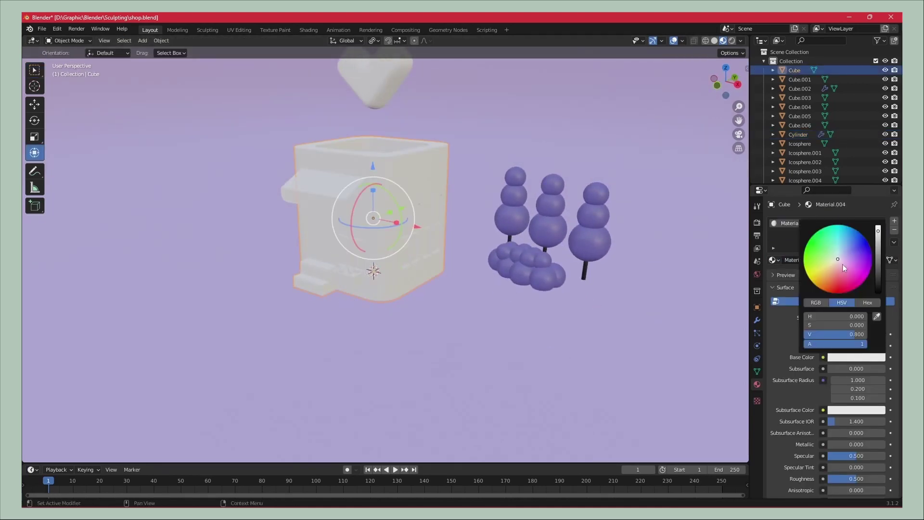
{"action": "left_click", "coordinate": [848, 261]}
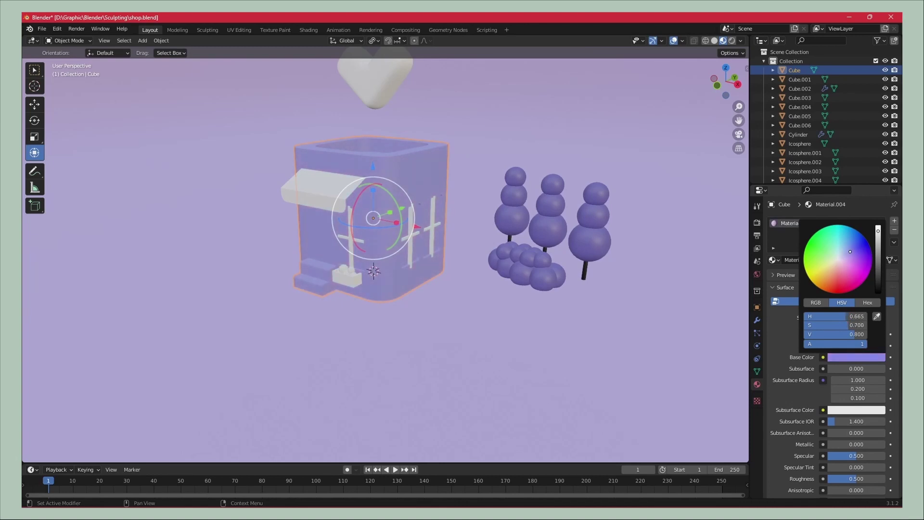
{"action": "left_click_drag", "start_coordinate": [849, 252], "coordinate": [852, 254]}
Step: Give both window crosses the black trunk material
{"action": "left_click", "coordinate": [434, 307]}
{"action": "middle_click_drag", "start_coordinate": [434, 306], "coordinate": [487, 272]}
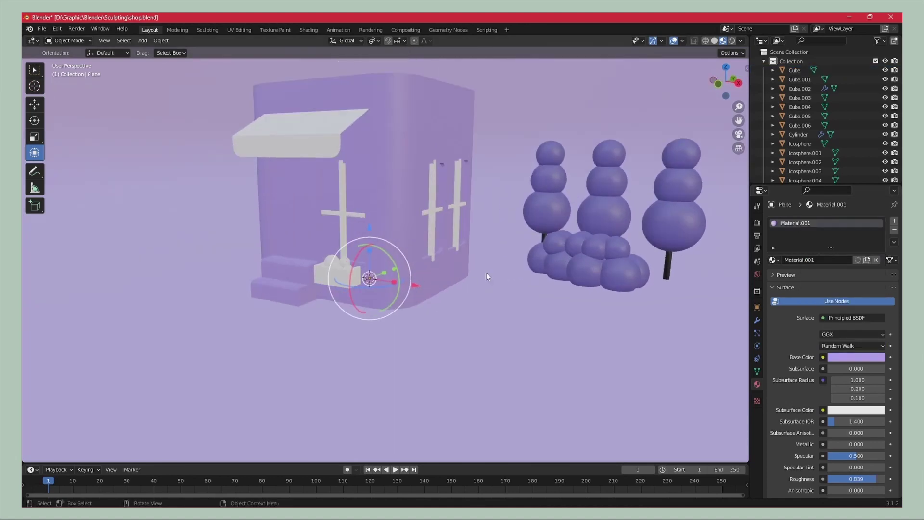
{"action": "scroll", "coordinate": [486, 272], "scroll_direction": "up", "scroll_amount": 3}
{"action": "left_click", "coordinate": [789, 260]}
{"action": "left_click", "coordinate": [449, 207]}
{"action": "left_click", "coordinate": [773, 260]}
{"action": "left_click", "coordinate": [798, 300]}
{"action": "left_click", "coordinate": [317, 208]}
Step: Make the flower box under the window black
{"action": "left_click", "coordinate": [313, 277]}
{"action": "left_click", "coordinate": [772, 260]}
{"action": "left_click", "coordinate": [799, 291]}
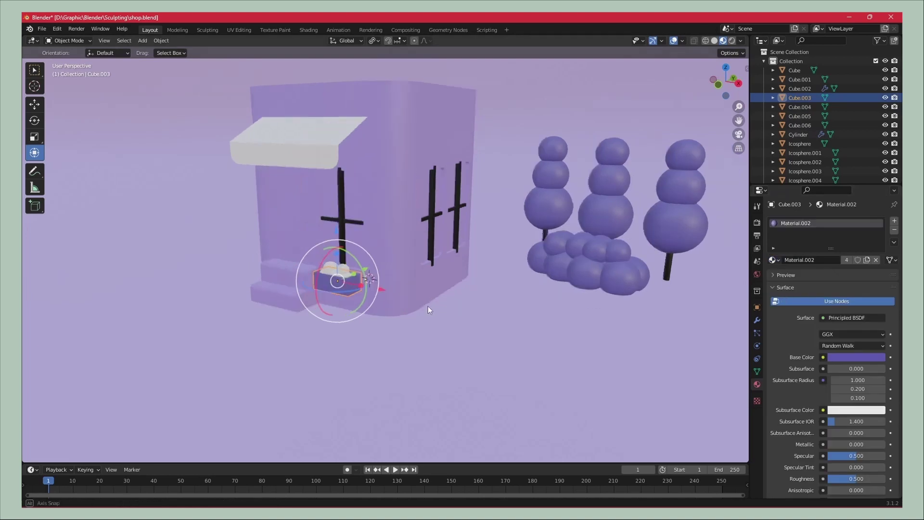
{"action": "scroll", "coordinate": [428, 308], "scroll_direction": "up", "scroll_amount": 4}
{"action": "middle_click_drag", "start_coordinate": [428, 308], "coordinate": [453, 289]}
{"action": "left_click", "coordinate": [779, 275]}
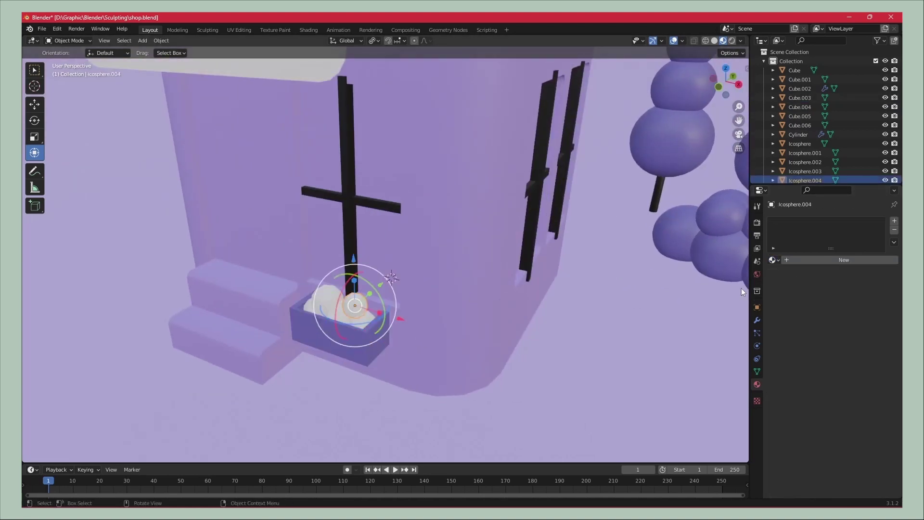
Step: Give the balls inside the flower box the purple Material.002
{"action": "left_click", "coordinate": [332, 301]}
{"action": "left_click", "coordinate": [773, 260]}
{"action": "left_click", "coordinate": [798, 291]}
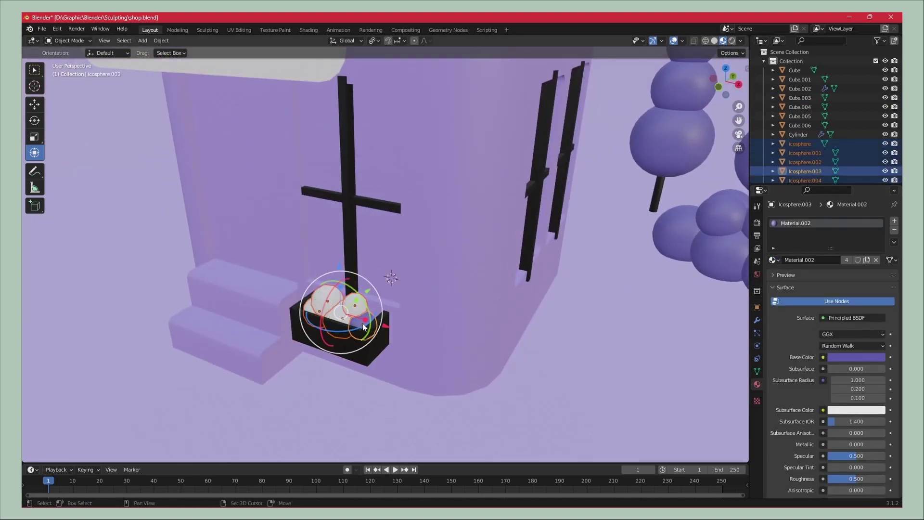
{"action": "scroll", "coordinate": [554, 350], "scroll_direction": "down", "scroll_amount": 5}
Step: Give the awning a new material with a near-white base colour
{"action": "left_click", "coordinate": [405, 198]}
{"action": "scroll", "coordinate": [443, 247], "scroll_direction": "up", "scroll_amount": 3}
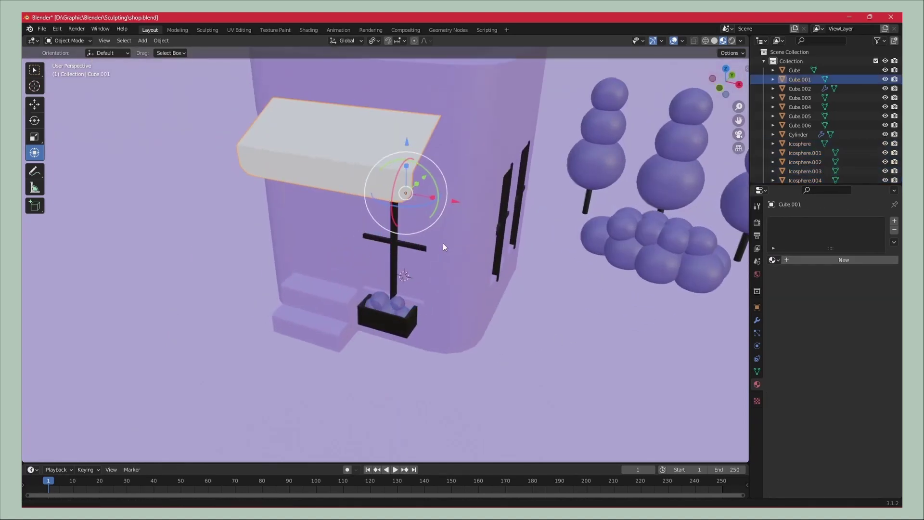
{"action": "scroll", "coordinate": [443, 247], "scroll_direction": "down", "scroll_amount": 2}
{"action": "left_click", "coordinate": [801, 260]}
{"action": "left_click", "coordinate": [847, 359]}
{"action": "left_click", "coordinate": [848, 260]}
{"action": "left_click_drag", "start_coordinate": [844, 263], "coordinate": [847, 264]}
Step: Add the purple material to the awning and assign it to alternate stripe faces
{"action": "key", "text": "Tab"}
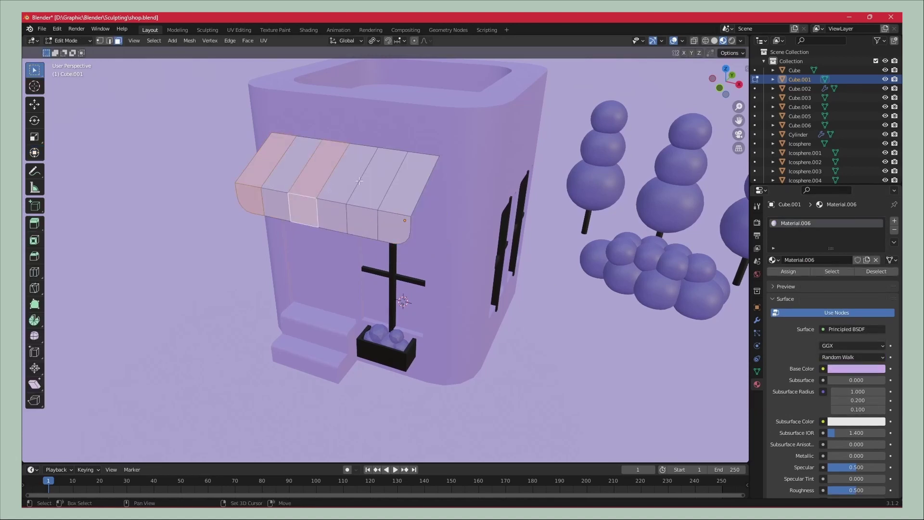
{"action": "left_click", "coordinate": [895, 221]}
{"action": "left_click", "coordinate": [773, 278]}
{"action": "left_click", "coordinate": [800, 310]}
{"action": "left_click", "coordinate": [789, 290]}
{"action": "middle_click_drag", "start_coordinate": [482, 308], "coordinate": [591, 308]}
Step: Assign the pale Material.006 to the shop's window pane faces
{"action": "left_click", "coordinate": [343, 262]}
{"action": "scroll", "coordinate": [343, 262], "scroll_direction": "up", "scroll_amount": 2}
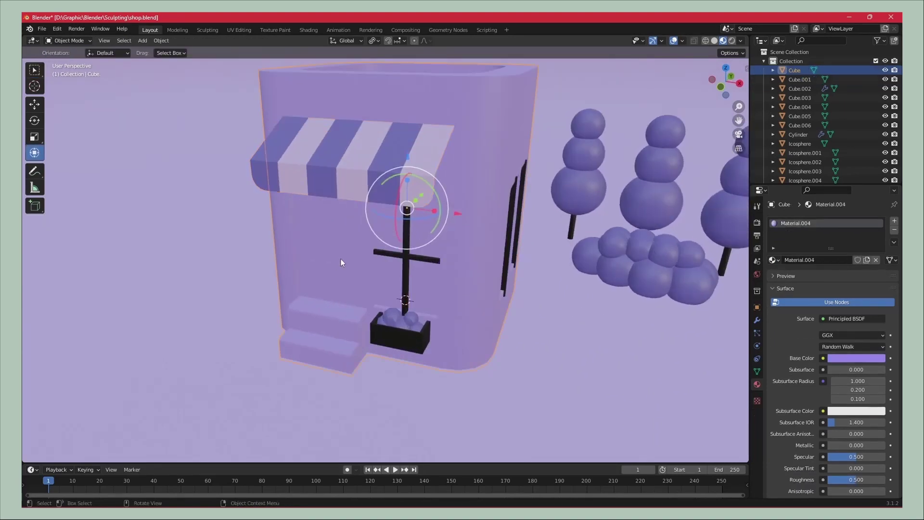
{"action": "key", "text": "Tab"}
{"action": "scroll", "coordinate": [377, 275], "scroll_direction": "up", "scroll_amount": 3}
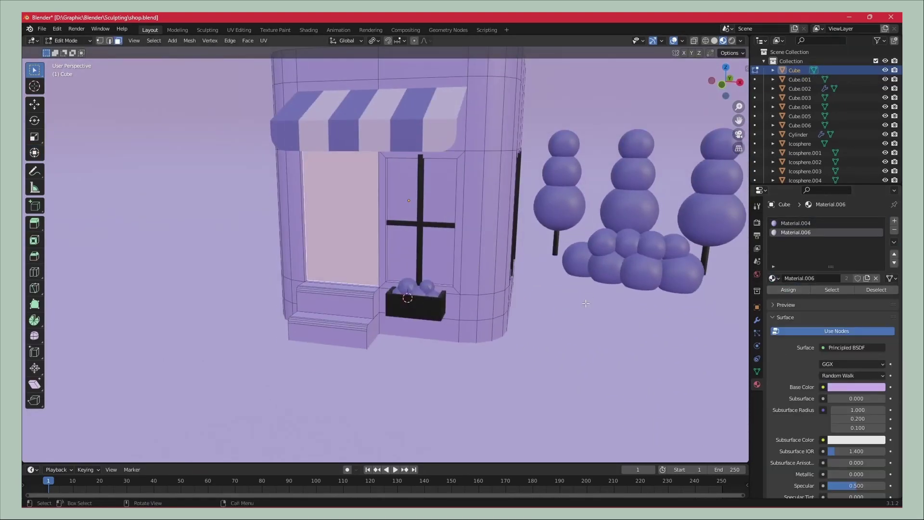
{"action": "middle_click_drag", "start_coordinate": [392, 289], "coordinate": [405, 198]}
{"action": "left_click", "coordinate": [795, 224]}
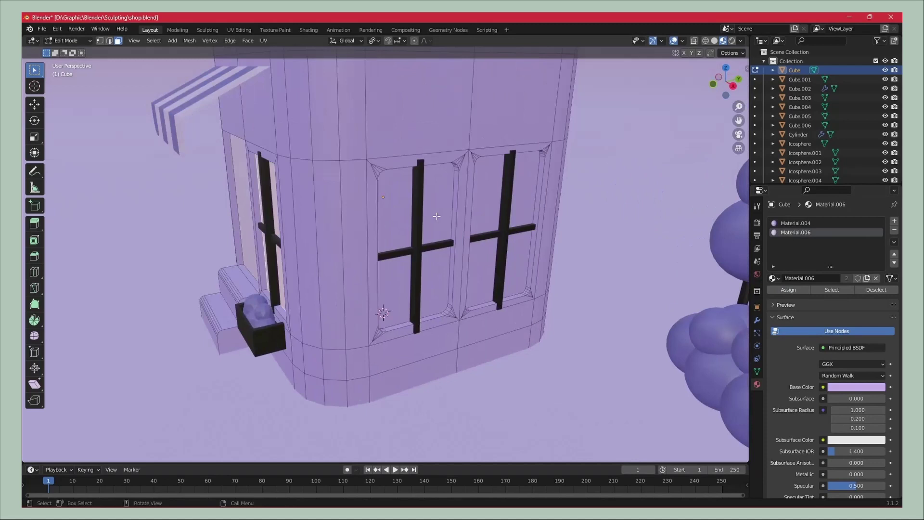
{"action": "left_click", "coordinate": [795, 232]}
{"action": "key", "text": "Tab"}
{"action": "scroll", "coordinate": [539, 363], "scroll_direction": "down", "scroll_amount": 5}
{"action": "left_click", "coordinate": [531, 332]}
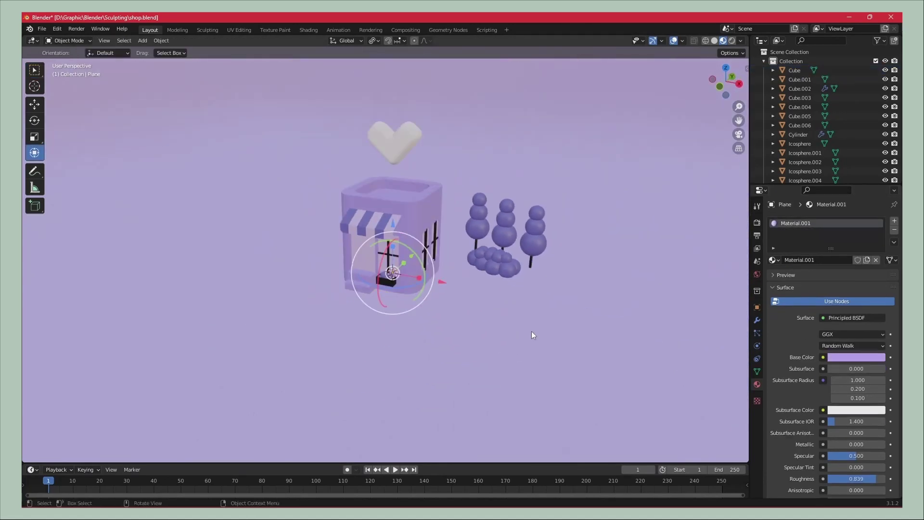
{"action": "scroll", "coordinate": [554, 328], "scroll_direction": "down", "scroll_amount": 2}
Step: Add a camera and move it back and up in front of the shop
{"action": "key", "text": "shift+a"}
{"action": "left_click", "coordinate": [534, 456]}
{"action": "middle_click_drag", "start_coordinate": [482, 347], "coordinate": [442, 284]}
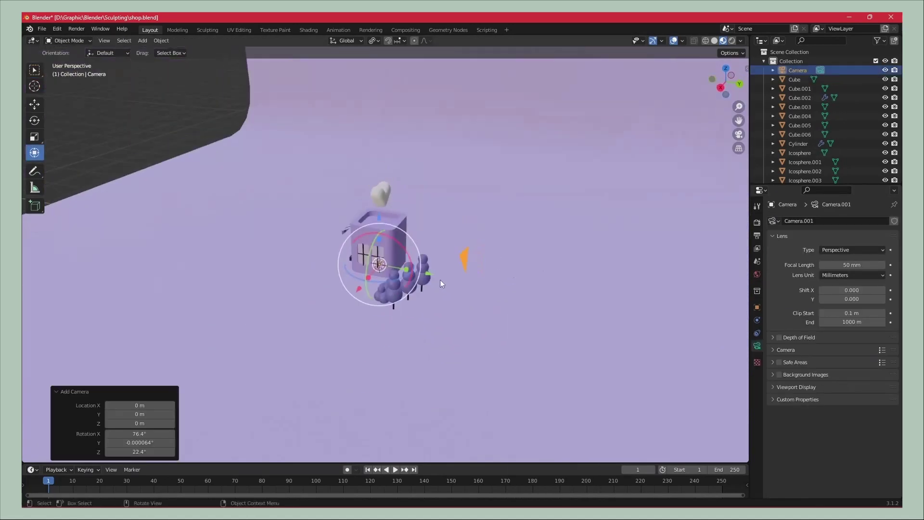
{"action": "key", "text": "g"}
{"action": "key", "text": "x"}
{"action": "left_click", "coordinate": [255, 262]}
{"action": "middle_click_drag", "start_coordinate": [255, 262], "coordinate": [411, 297]}
{"action": "key", "text": "g"}
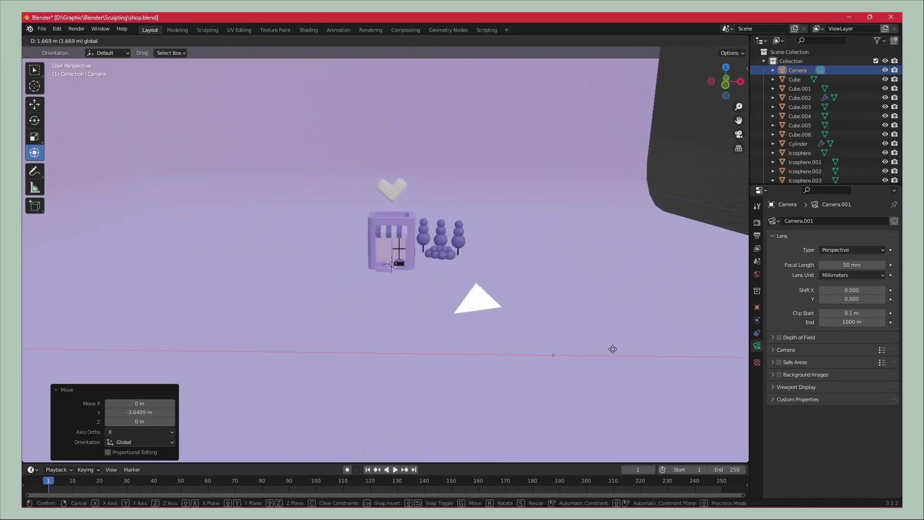
{"action": "key", "text": "z"}
Step: Set output resolution X to 1080 and fine-tune the camera to frame the shop
{"action": "left_click", "coordinate": [592, 264]}
{"action": "key", "text": "KP_0"}
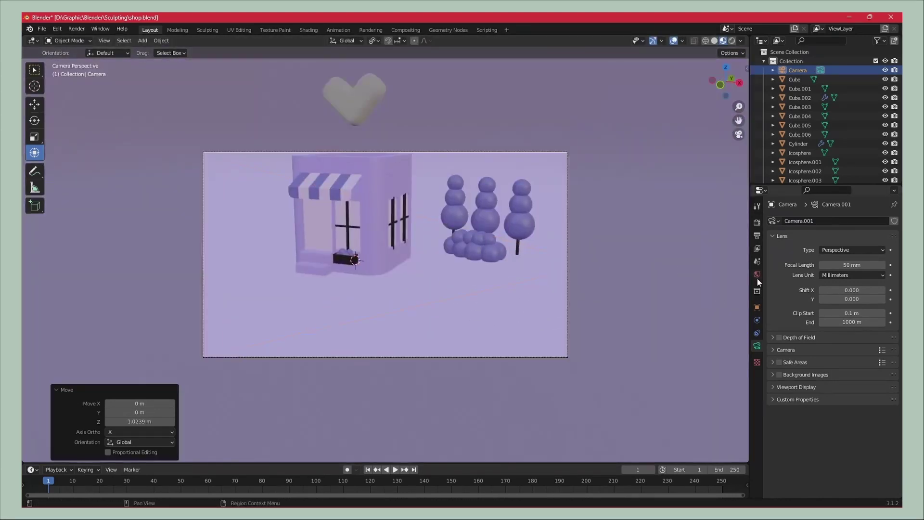
{"action": "left_click", "coordinate": [758, 235]}
{"action": "double_click", "coordinate": [858, 233]}
{"action": "type", "text": "1080"}
{"action": "key", "text": "Return"}
{"action": "left_click", "coordinate": [758, 307]}
{"action": "left_click_drag", "start_coordinate": [848, 297], "coordinate": [862, 297]}
{"action": "mouse_move", "coordinate": [848, 250]}
{"action": "left_mouse_down"}
{"action": "mouse_move", "coordinate": [857, 249]}
{"action": "mouse_move", "coordinate": [849, 264]}
{"action": "left_mouse_up"}
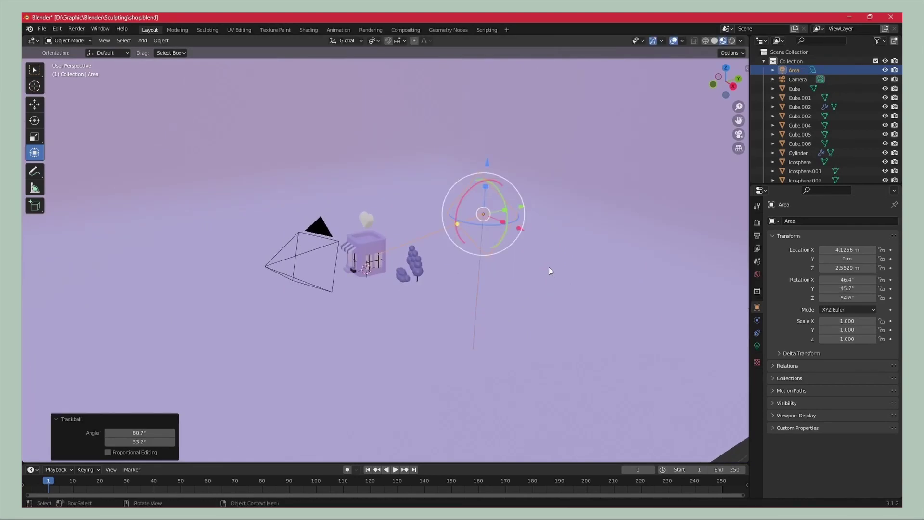
Step: Aim the area light at the shop and duplicate it along Y
{"action": "mouse_move", "coordinate": [548, 271]}
{"action": "middle_mouse_down"}
{"action": "mouse_move", "coordinate": [433, 231]}
{"action": "mouse_move", "coordinate": [379, 237]}
{"action": "middle_mouse_up"}
{"action": "key", "text": "shift+d"}
{"action": "key", "text": "y"}
{"action": "left_click", "coordinate": [484, 245]}
Step: Place a point light above and beside the shop
{"action": "key", "text": "g"}
{"action": "key", "text": "z"}
{"action": "left_click", "coordinate": [426, 224]}
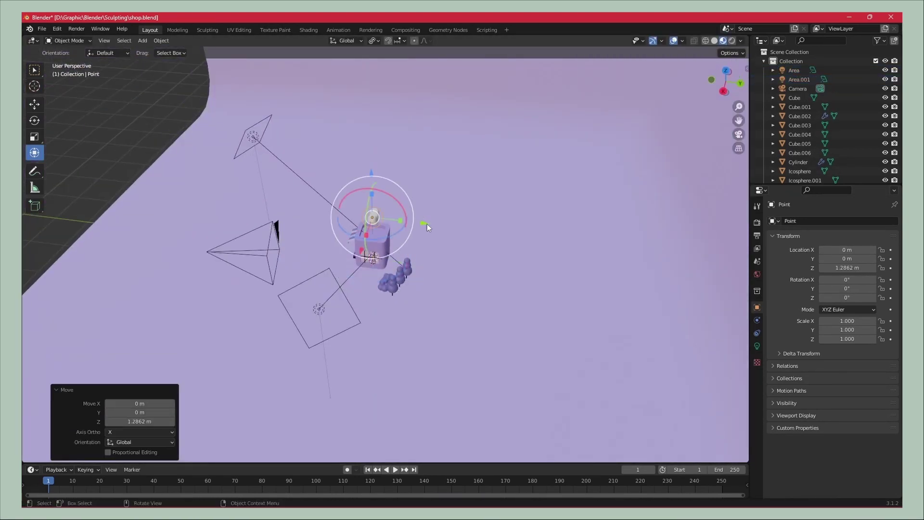
{"action": "key", "text": "g"}
{"action": "key", "text": "y"}
{"action": "middle_click_drag", "start_coordinate": [434, 226], "coordinate": [401, 174]}
{"action": "key", "text": "KP_0"}
{"action": "key", "text": "g"}
{"action": "key", "text": "z"}
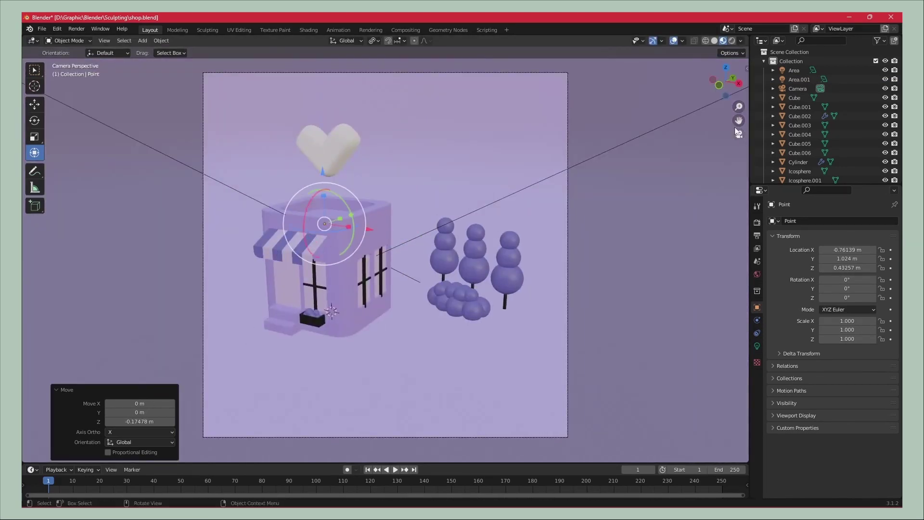
Step: Switch the render engine to Cycles and preview in Rendered shading
{"action": "left_click", "coordinate": [757, 222]}
{"action": "left_click", "coordinate": [861, 221]}
{"action": "left_click", "coordinate": [842, 245]}
{"action": "left_click", "coordinate": [732, 40]}
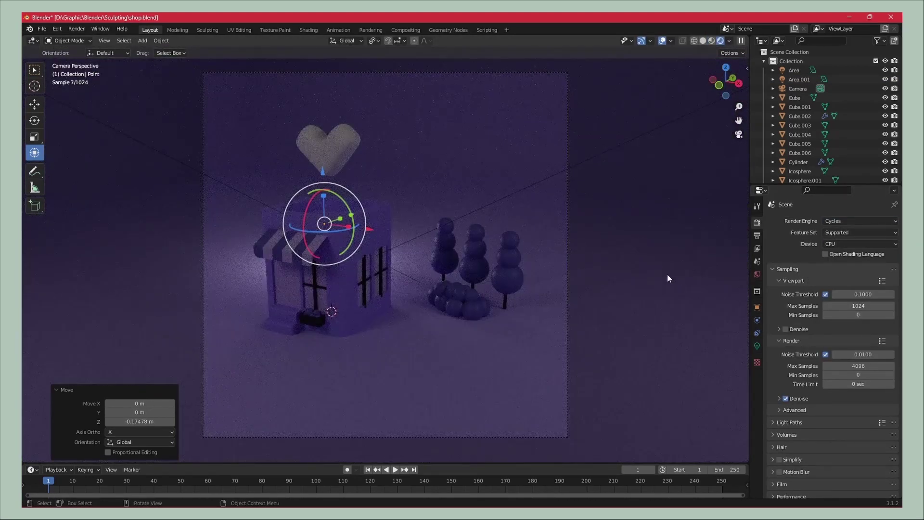
Step: Lower the first area light's power to 100
{"action": "left_click", "coordinate": [795, 70]}
{"action": "left_click", "coordinate": [757, 346]}
{"action": "left_click_drag", "start_coordinate": [842, 283], "coordinate": [852, 284]}
{"action": "left_click", "coordinate": [852, 284]}
{"action": "type", "text": "100"}
{"action": "key", "text": "Return"}
Step: Reduce the point light's power and set the colour management look to High Contrast
{"action": "left_click", "coordinate": [800, 80]}
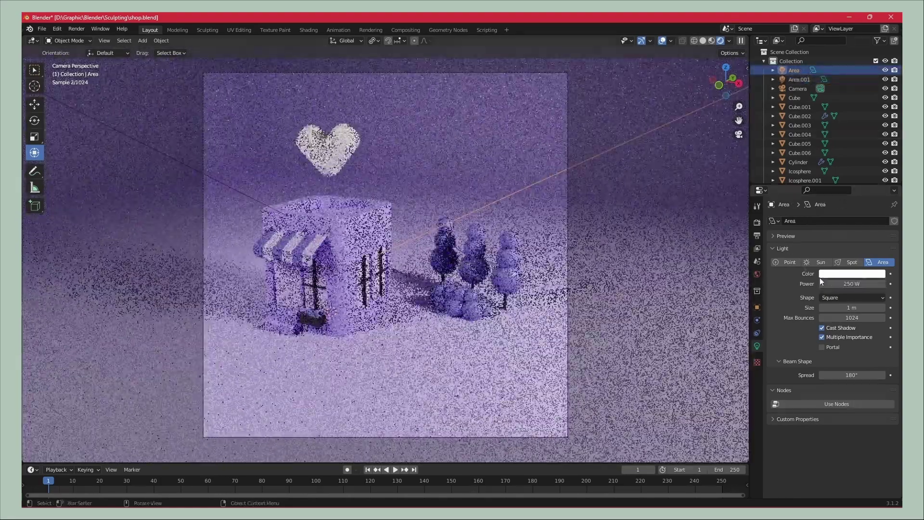
{"action": "scroll", "coordinate": [807, 144], "scroll_direction": "down", "scroll_amount": 5}
{"action": "left_click", "coordinate": [795, 156]}
{"action": "left_click_drag", "start_coordinate": [849, 285], "coordinate": [758, 206]}
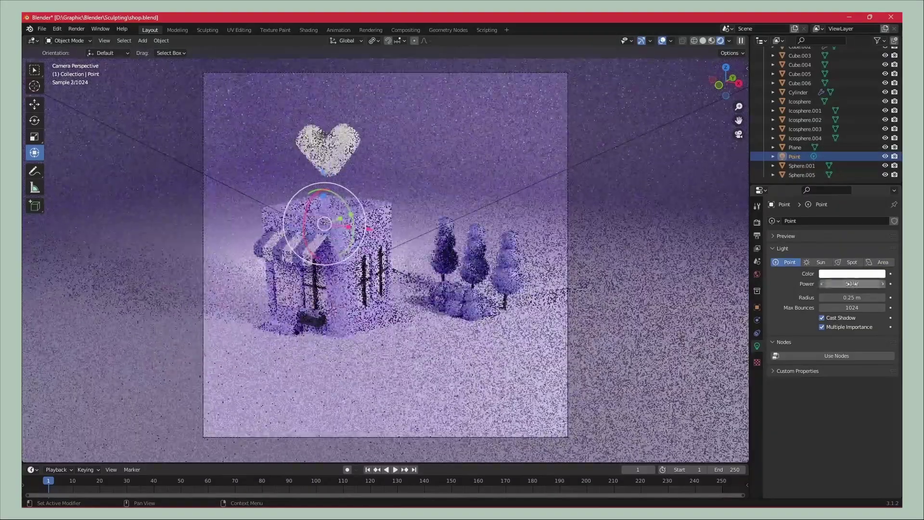
{"action": "left_click", "coordinate": [852, 423]}
Step: Rotate the heart around Z and view the rendered preview again
{"action": "left_click", "coordinate": [712, 41]}
{"action": "key", "text": "r"}
{"action": "key", "text": "z"}
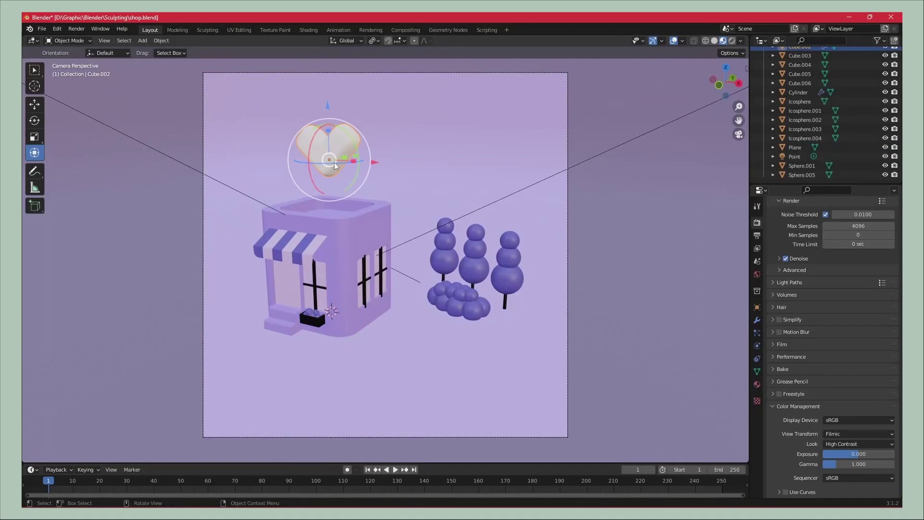
{"action": "left_click", "coordinate": [719, 64]}
{"action": "left_click", "coordinate": [732, 41]}
{"action": "left_click", "coordinate": [705, 203]}
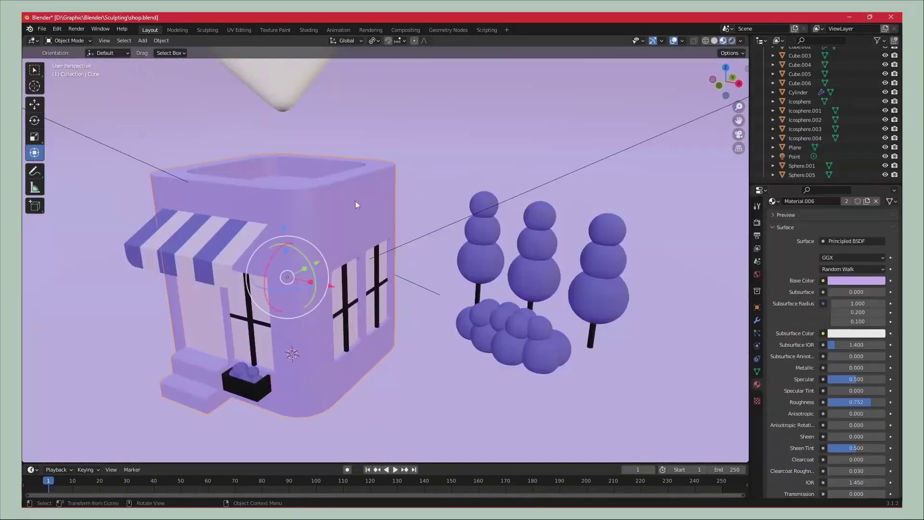
Step: Assign the cream Material.007 to the roof rim faces and view the camera shot rendered
{"action": "key", "text": "Tab"}
{"action": "left_click", "coordinate": [342, 192]}
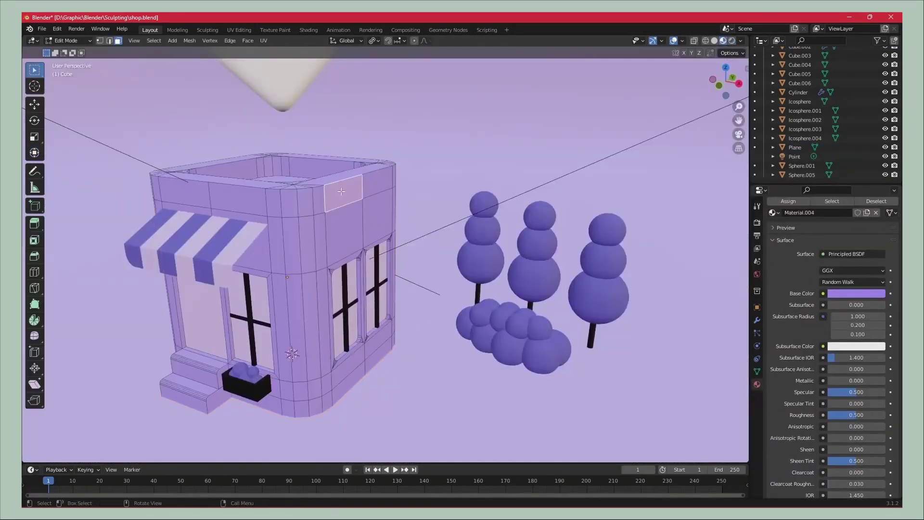
{"action": "middle_click_drag", "start_coordinate": [351, 178], "coordinate": [350, 235]}
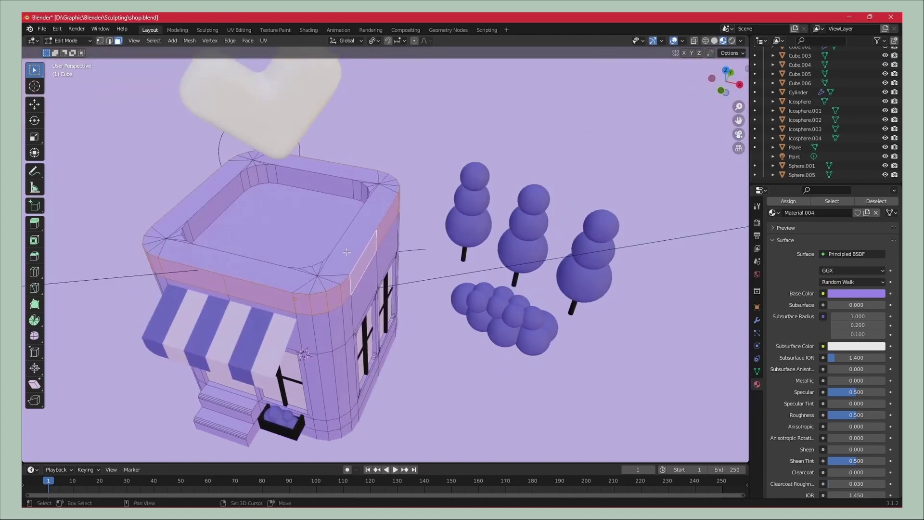
{"action": "left_click", "coordinate": [347, 252]}
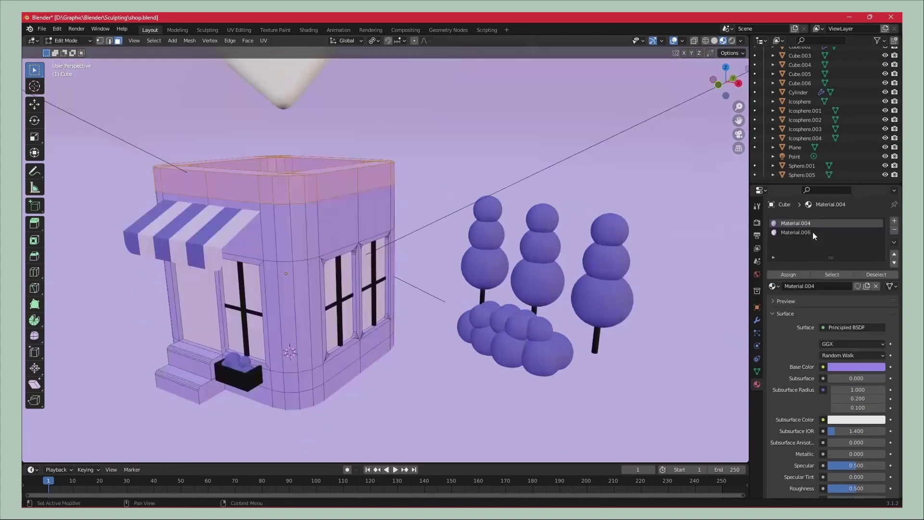
{"action": "left_click", "coordinate": [894, 222]}
{"action": "left_click", "coordinate": [774, 286]}
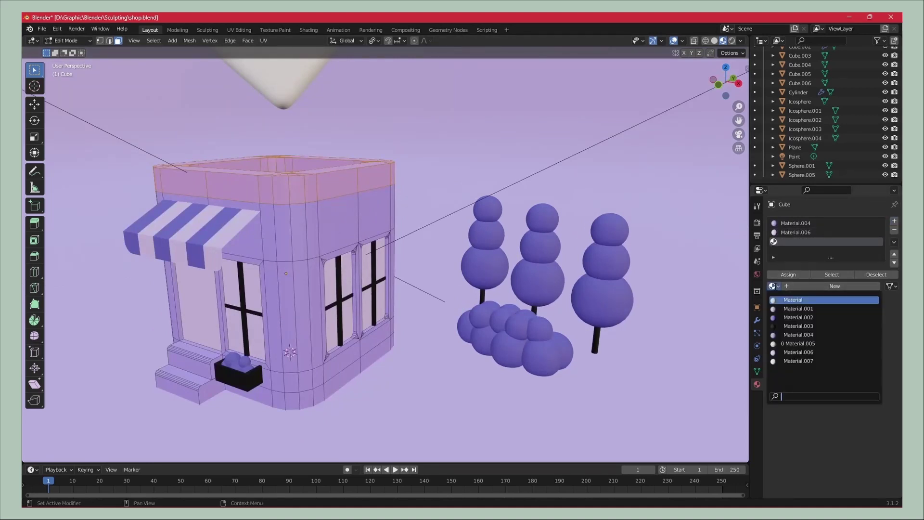
{"action": "left_click", "coordinate": [786, 362]}
{"action": "left_click", "coordinate": [789, 275]}
{"action": "key", "text": "Tab"}
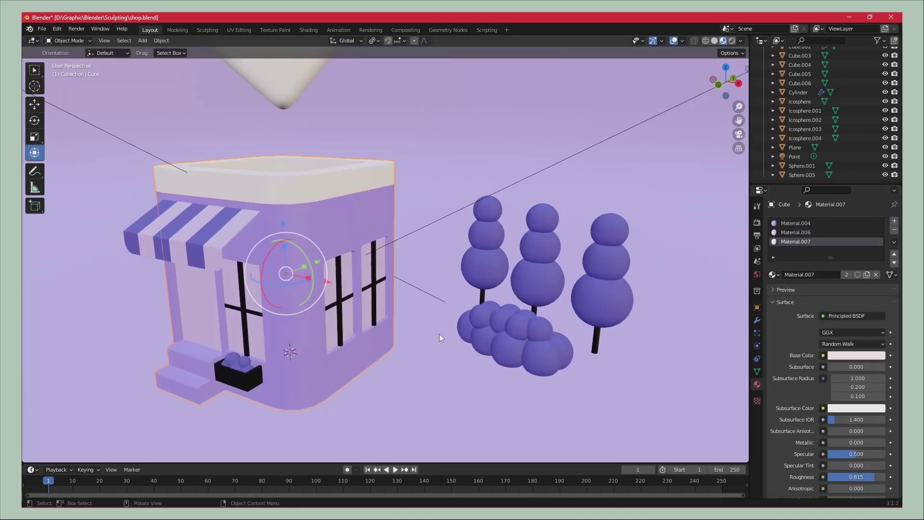
{"action": "left_click", "coordinate": [732, 40]}
{"action": "left_click", "coordinate": [739, 134]}
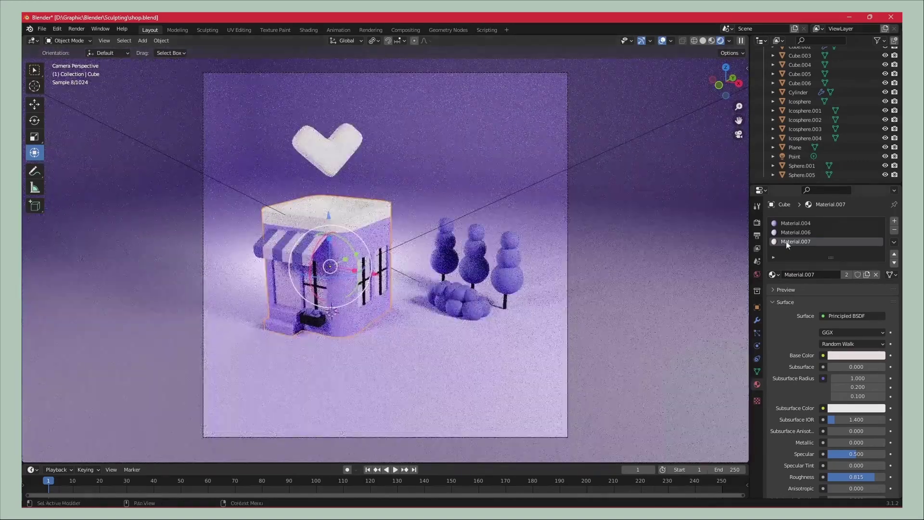
Step: Swap the roof rim to Material.006 and lighten the ground to pale pink (HSV 0.930, 0.133, 1.000)
{"action": "left_click", "coordinate": [773, 275]}
{"action": "left_click", "coordinate": [828, 341]}
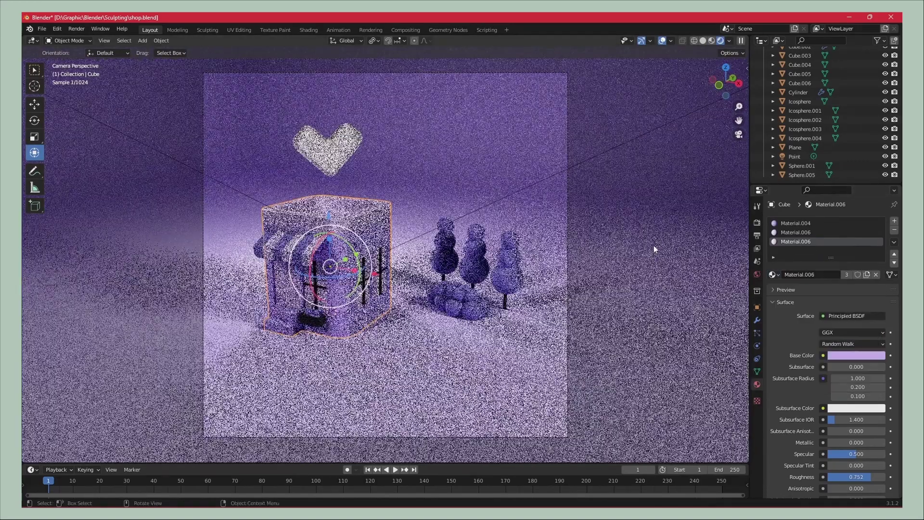
{"action": "left_click", "coordinate": [640, 261]}
{"action": "left_click", "coordinate": [856, 340]}
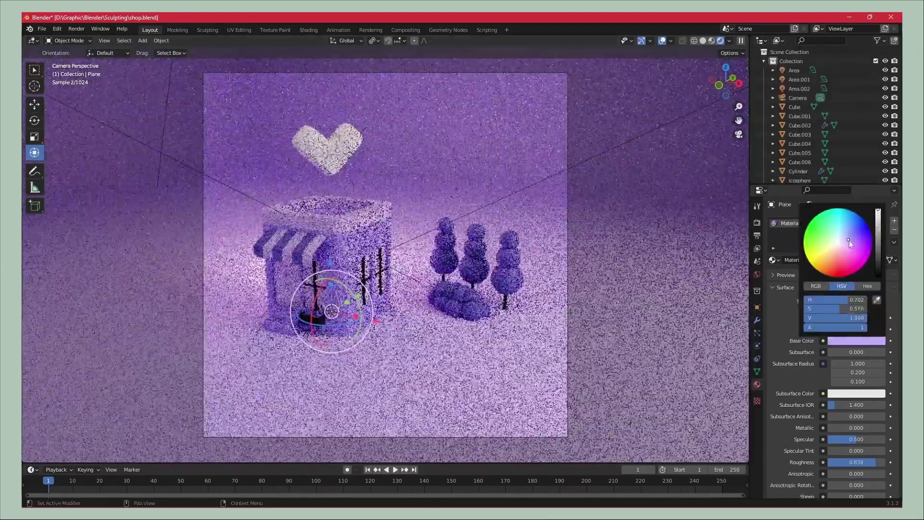
{"action": "left_click_drag", "start_coordinate": [850, 241], "coordinate": [840, 243]}
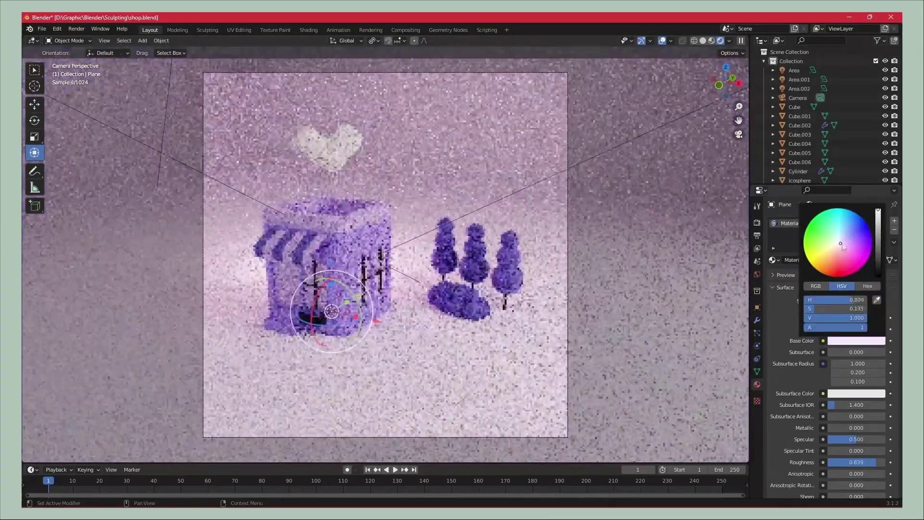